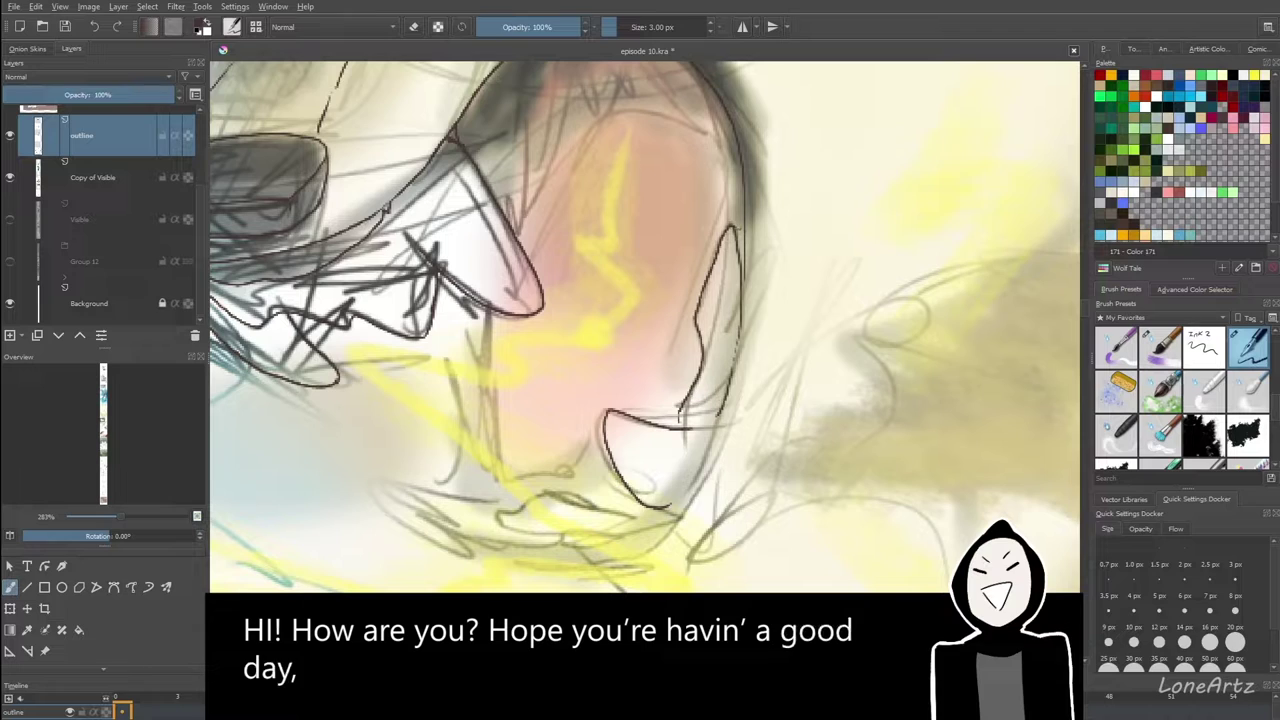
Ink the wolf's outer jaw line down past the lower fang and define the base of that fang.
mouse_move(741, 333)
left_mouse_down()
mouse_move(700, 478)
mouse_move(656, 540)
left_mouse_up()
left_click_drag(701, 468, 662, 508)
mouse_move(701, 428)
left_mouse_down()
mouse_move(688, 456)
mouse_move(664, 452)
left_mouse_up()
scroll(694, 447, "down", 3)
scroll(696, 439, "up", 5)
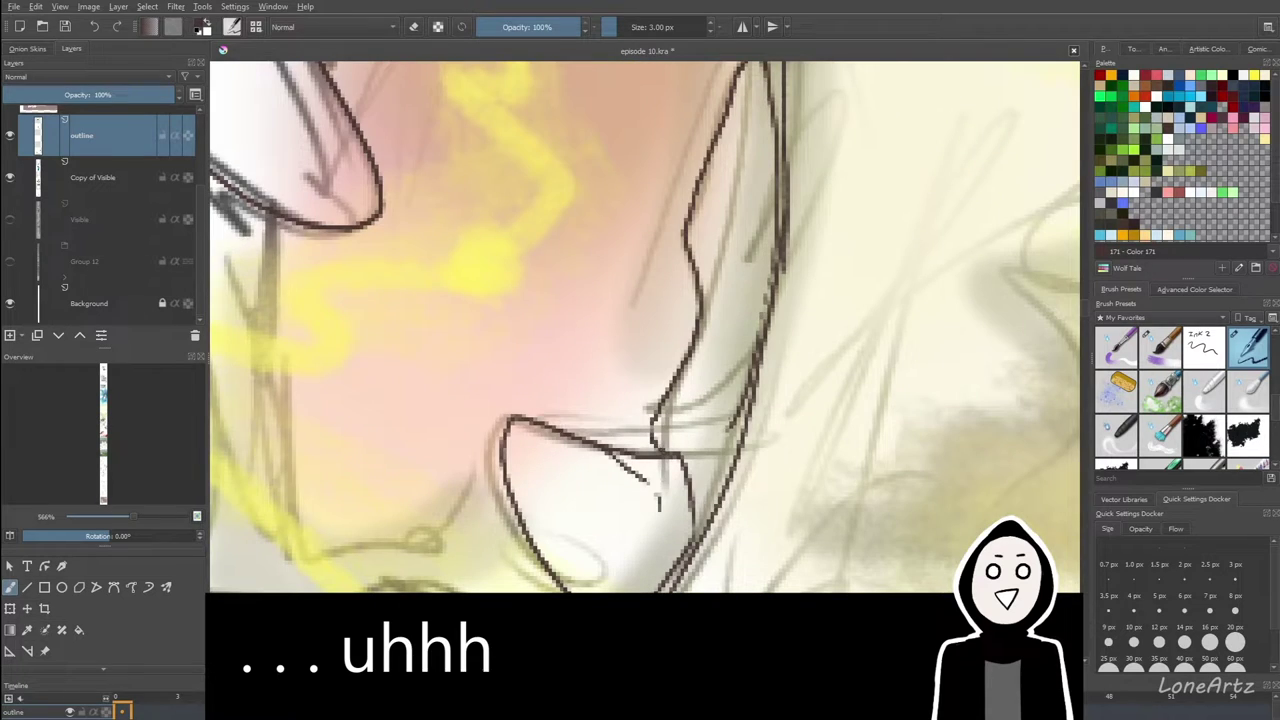
scroll(659, 503, "down", 4)
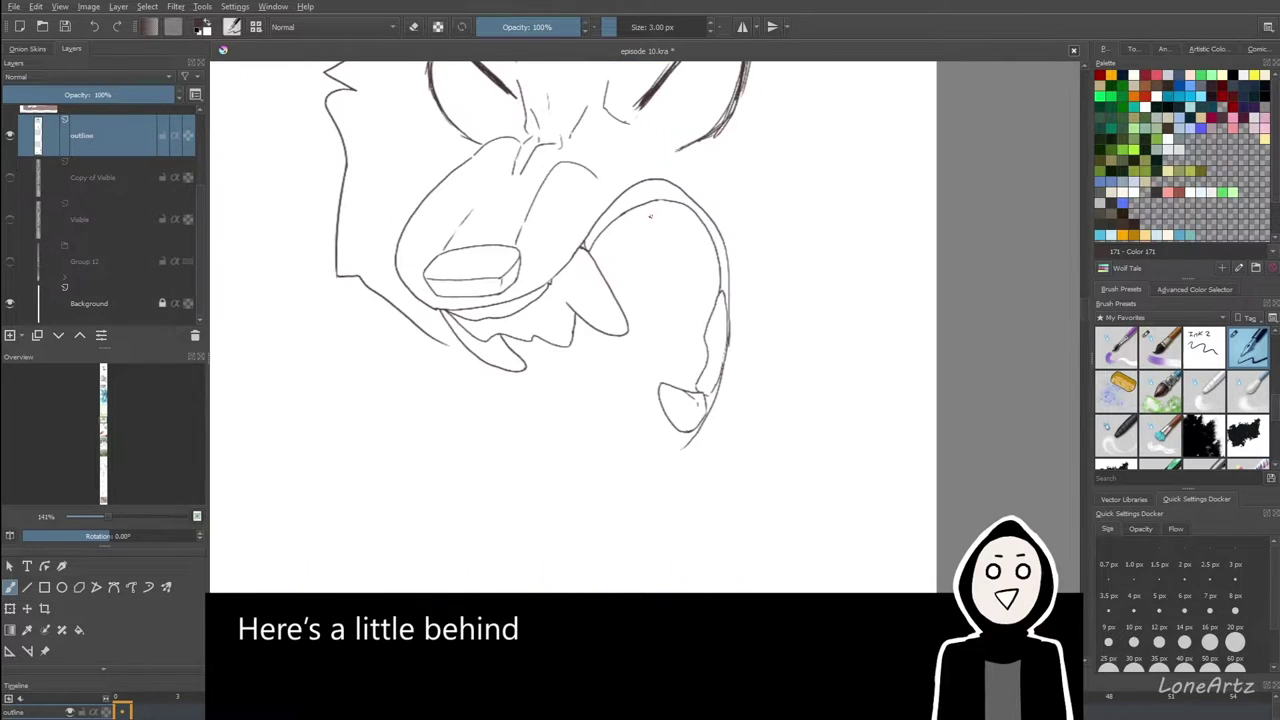
Toggle the visibility of the Copy of Visible layer to compare the line art with the sketch, leaving it shown.
left_click(10, 179)
left_click(10, 179)
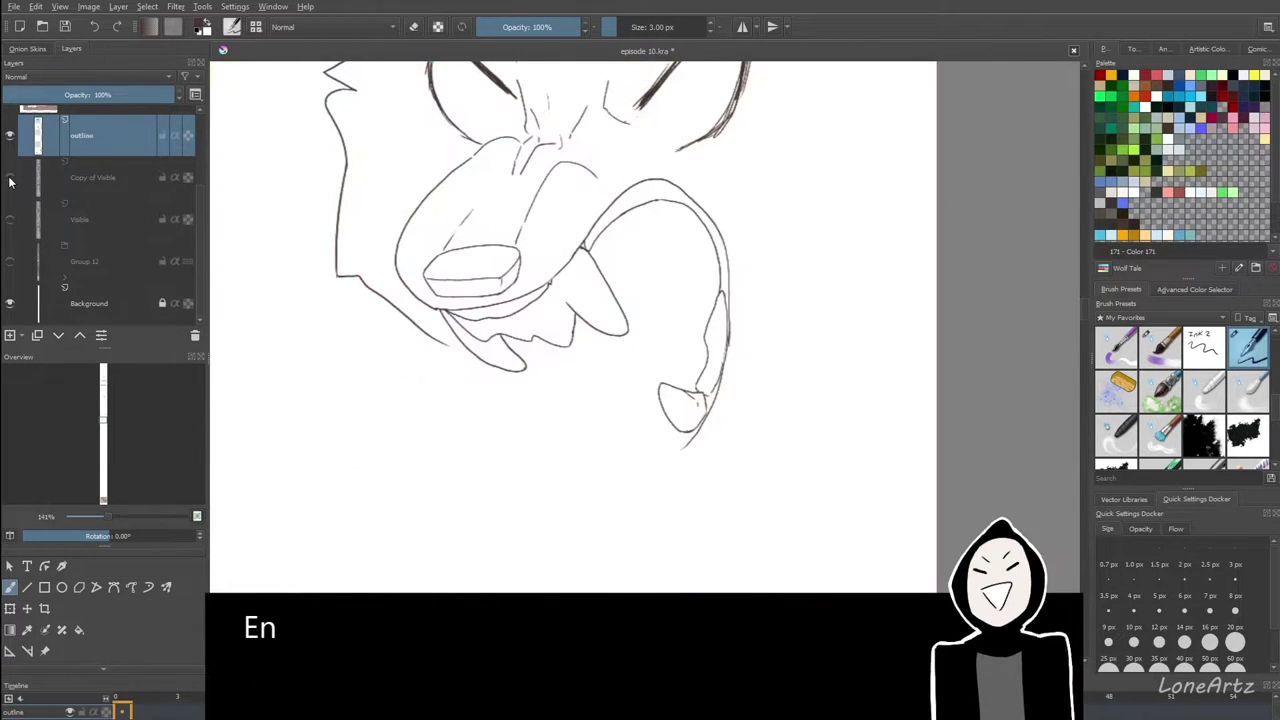
left_click(9, 178)
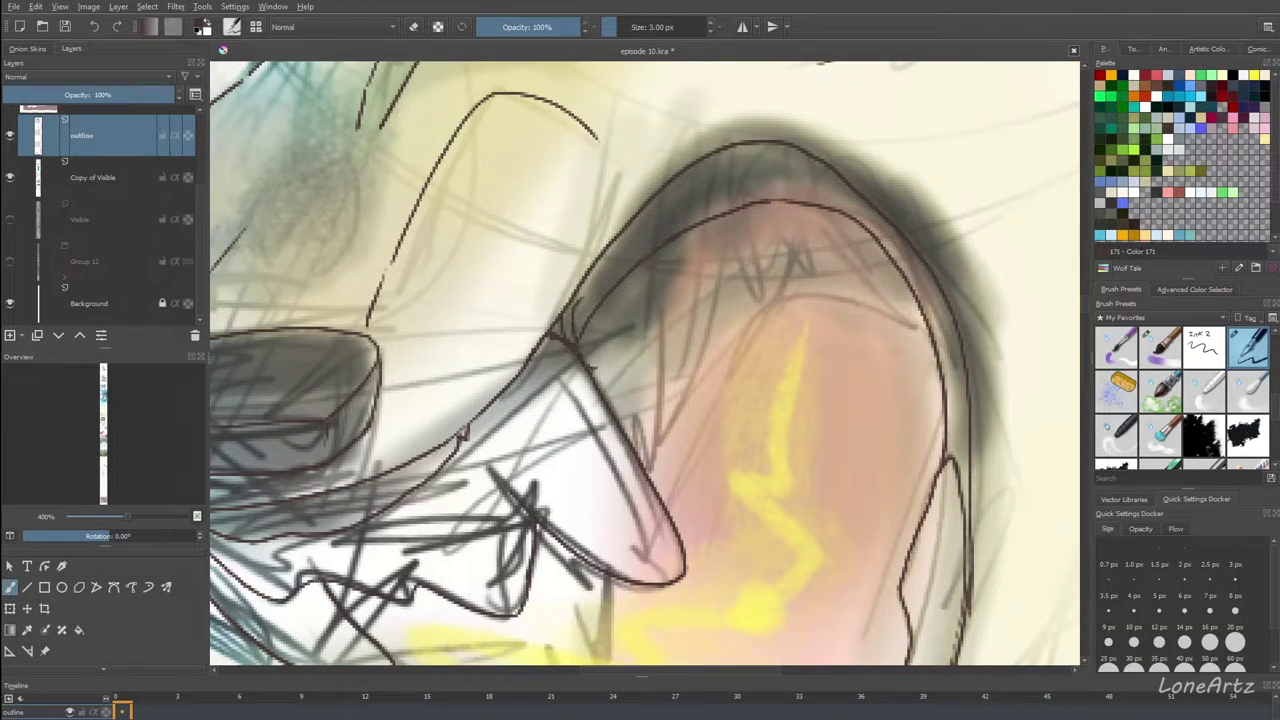
Outline a ragged flap of skin at the upper corner of the wolf's mouth, beside the large upper fang.
left_click_drag(580, 338, 606, 372)
left_click_drag(576, 342, 624, 270)
mouse_move(585, 362)
left_mouse_down()
mouse_move(670, 324)
mouse_move(745, 233)
left_mouse_up()
Erase the overlapping lip line at the mouth-corner end of the skin flap and touch up its edge.
key("e")
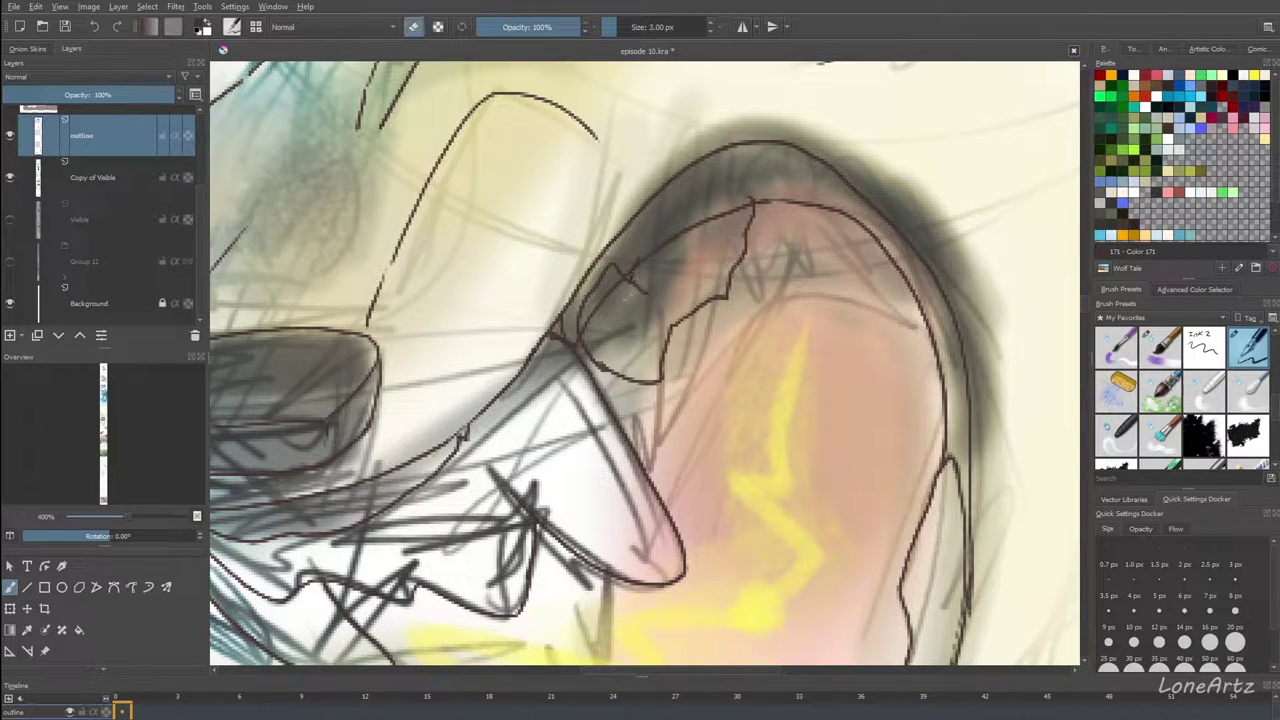
left_click_drag(588, 319, 598, 306)
key("e")
key("e")
key("e")
key("e")
key("e")
key("e")
Erase the inner lip line crossing the skin flap and redraw the flap's upper edge with ragged strokes.
mouse_move(734, 209)
left_mouse_down()
mouse_move(699, 238)
mouse_move(654, 254)
mouse_move(694, 265)
mouse_move(638, 258)
mouse_move(680, 241)
left_mouse_up()
key("e")
scroll(694, 258, "down", 5)
scroll(698, 240, "up", 6)
key("e")
key("e")
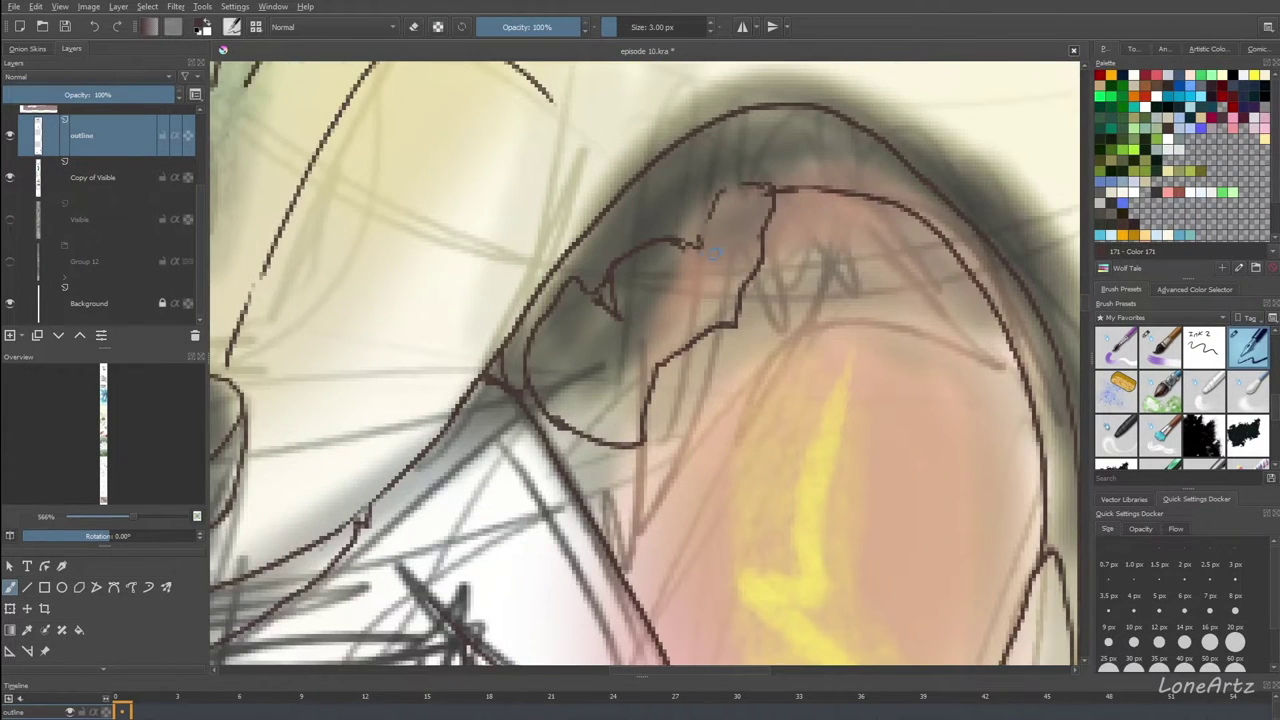
scroll(720, 248, "down", 4)
key("e")
Mirror the canvas view and ink the small pointed oval tooth shape at the front of the lower jaw.
scroll(817, 378, "up", 3)
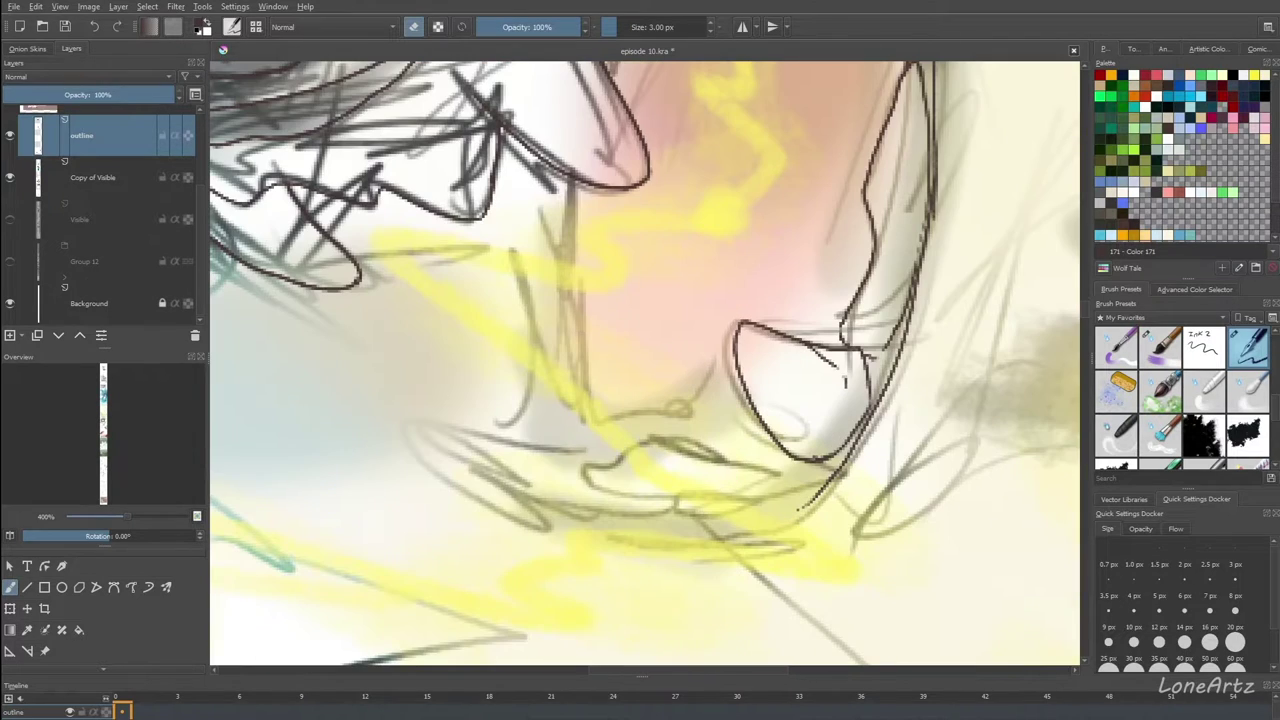
key("m")
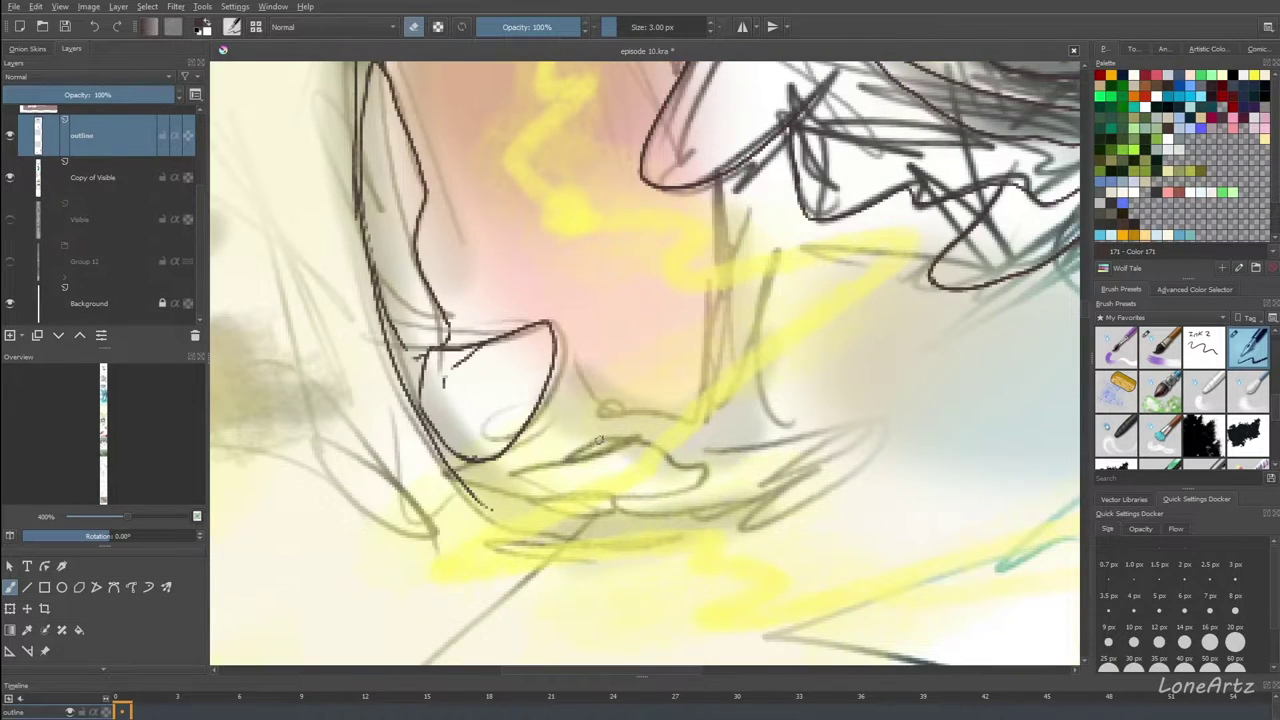
key("e")
mouse_move(535, 478)
left_mouse_down()
mouse_move(522, 466)
mouse_move(655, 445)
mouse_move(715, 485)
mouse_move(578, 496)
mouse_move(525, 474)
mouse_move(548, 487)
left_mouse_up()
key("e")
key("e")
key("e")
key("e")
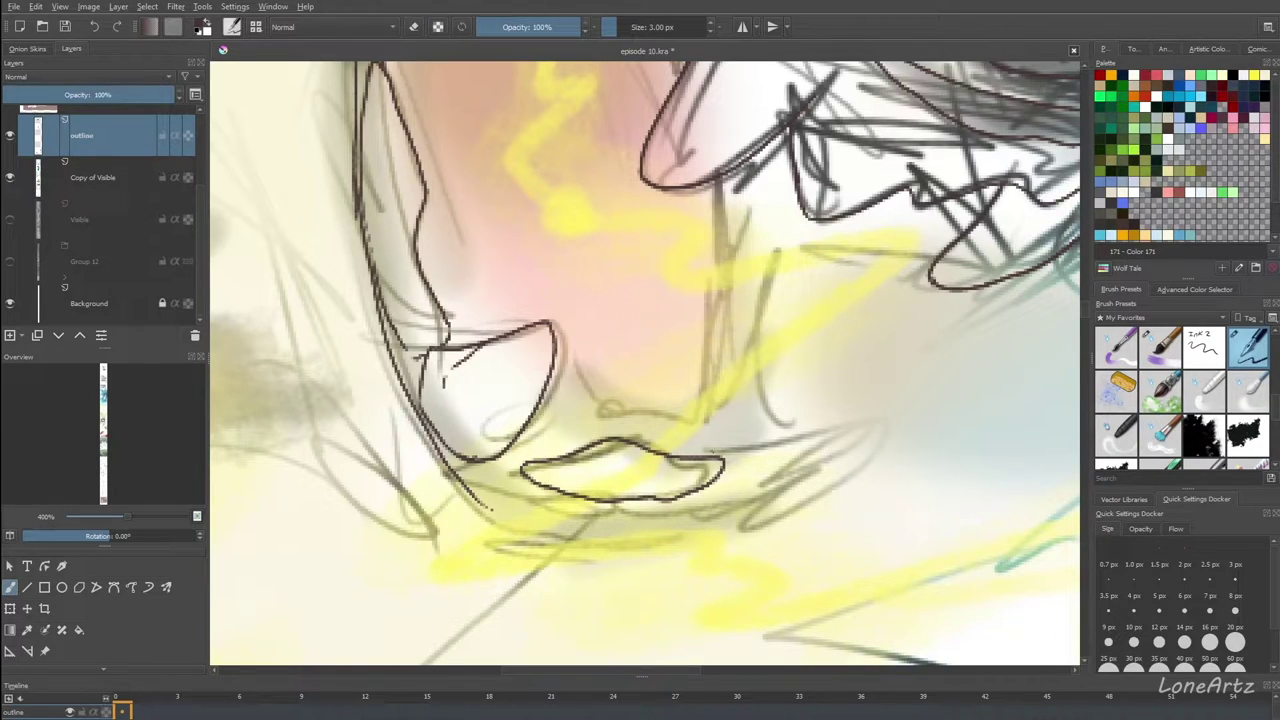
Ink the larger leaf-shaped outline at the tip of the lower jaw and the small bump on top of it.
mouse_move(714, 450)
left_mouse_down()
mouse_move(882, 423)
mouse_move(844, 483)
mouse_move(755, 514)
mouse_move(692, 497)
left_mouse_up()
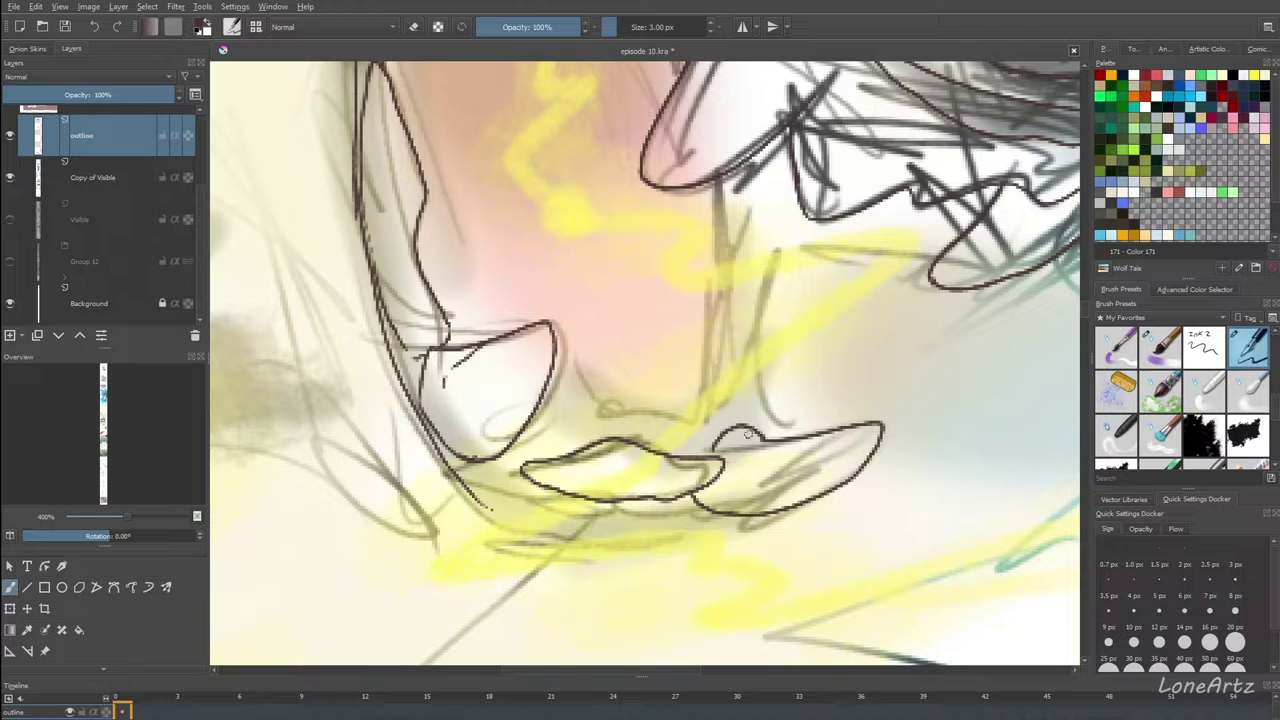
key("e")
left_click_drag(756, 434, 775, 439)
key("e")
scroll(778, 446, "down", 4)
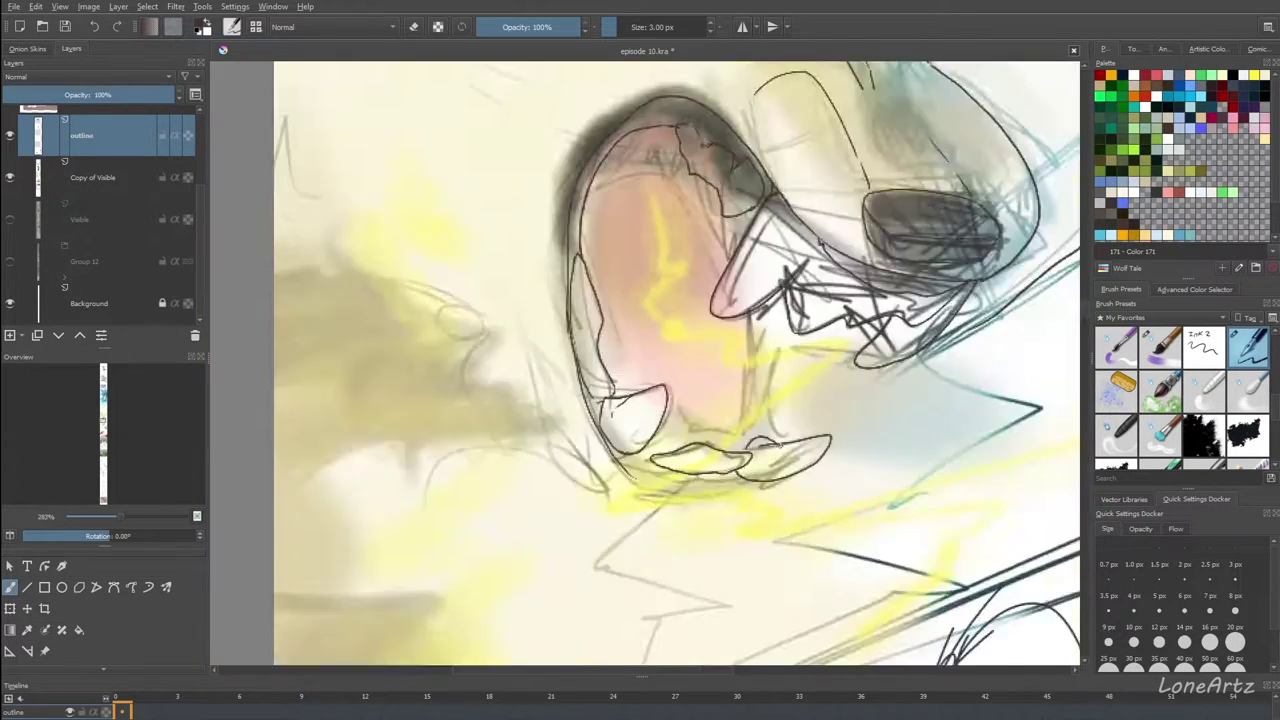
Ink the wavy strand hanging below the upper fang and the inner edges along both sides of the open mouth.
scroll(813, 428, "up", 3)
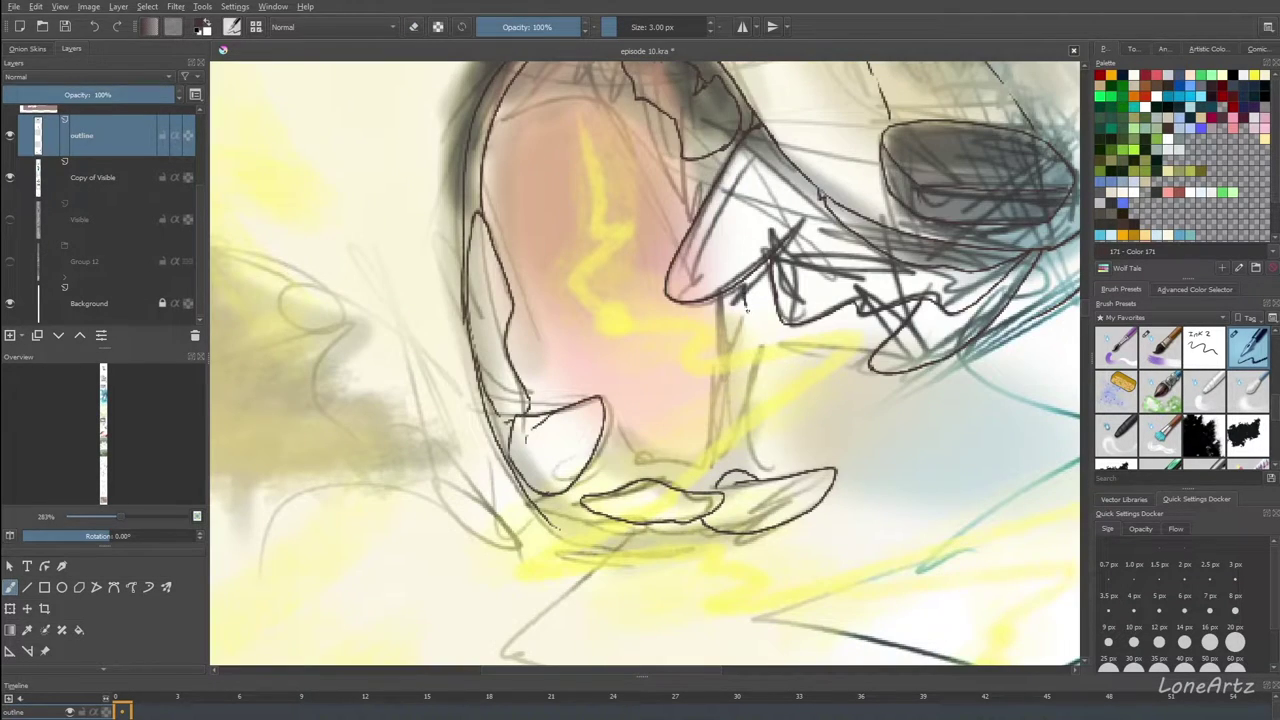
mouse_move(747, 309)
left_mouse_down()
mouse_move(749, 388)
mouse_move(732, 355)
mouse_move(734, 344)
mouse_move(745, 408)
left_mouse_up()
key("e")
key("e")
mouse_move(733, 360)
left_mouse_down()
mouse_move(733, 415)
mouse_move(726, 290)
mouse_move(712, 440)
mouse_move(695, 470)
left_mouse_up()
left_click_drag(485, 172, 544, 410)
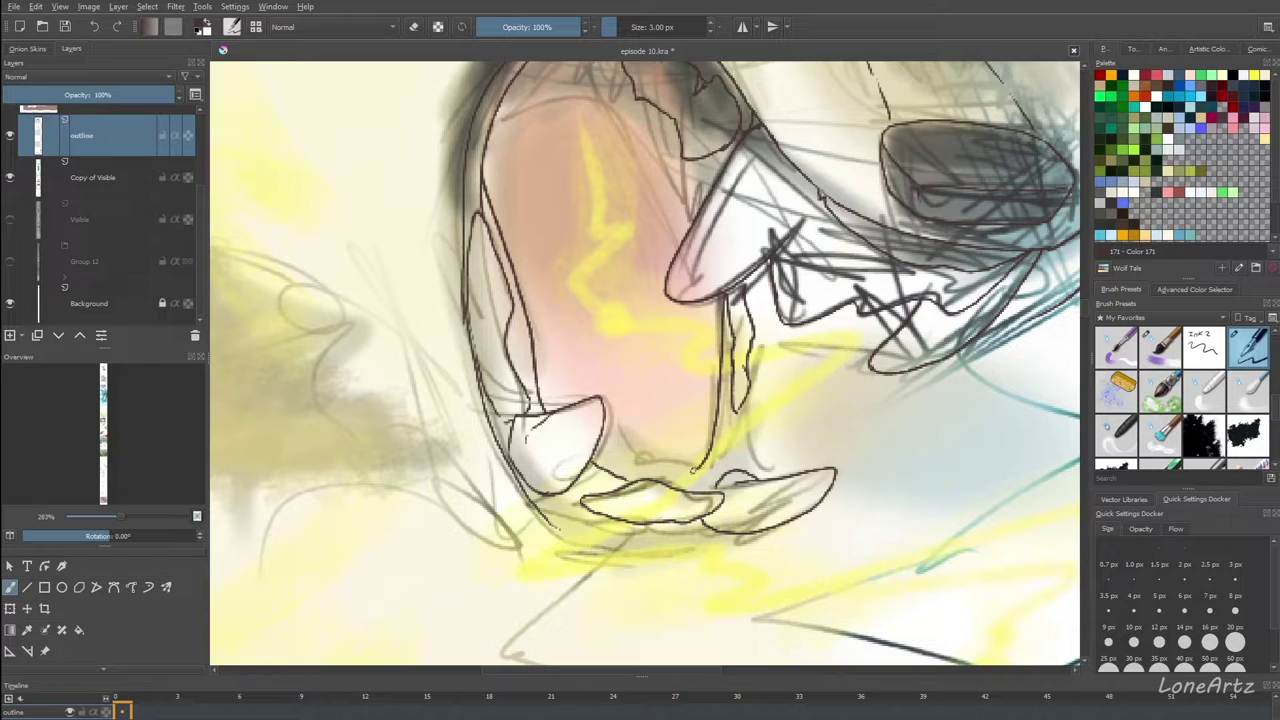
Redraw the inner mouth curve beside the hanging strand down to the lower teeth and erase the previous curve.
scroll(696, 361, "down", 2)
scroll(681, 247, "up", 2)
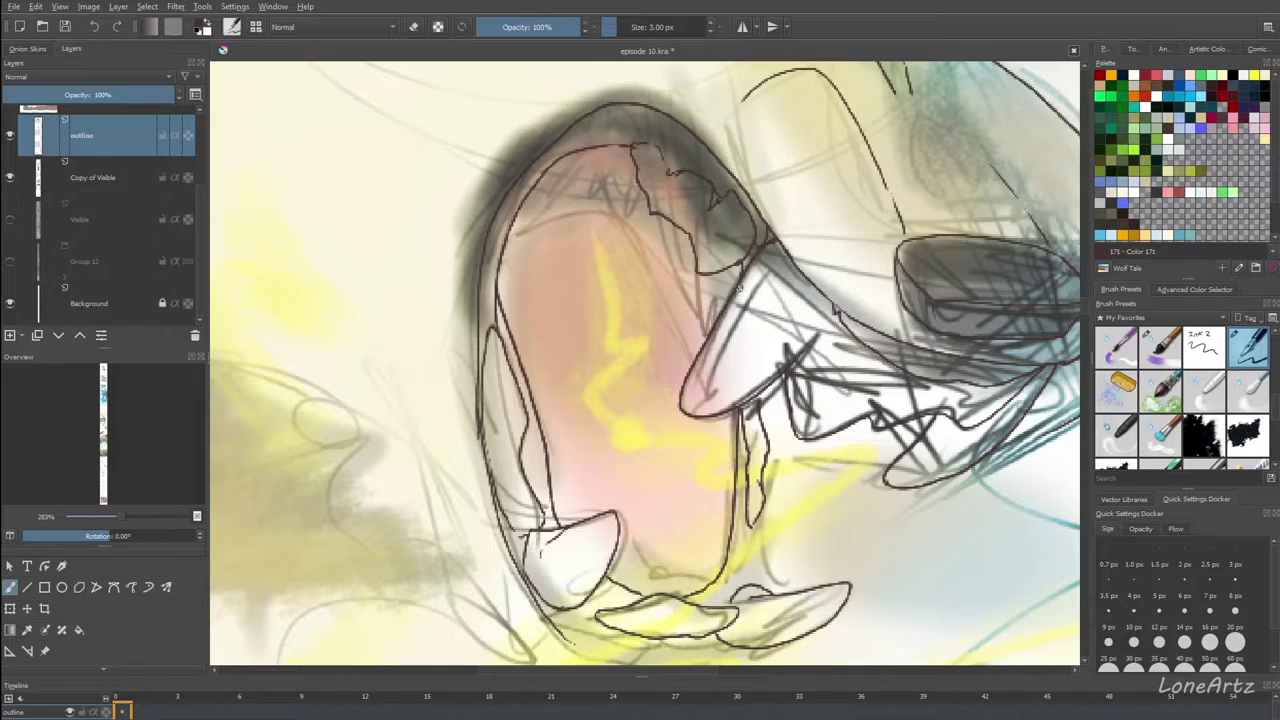
scroll(740, 287, "down", 2)
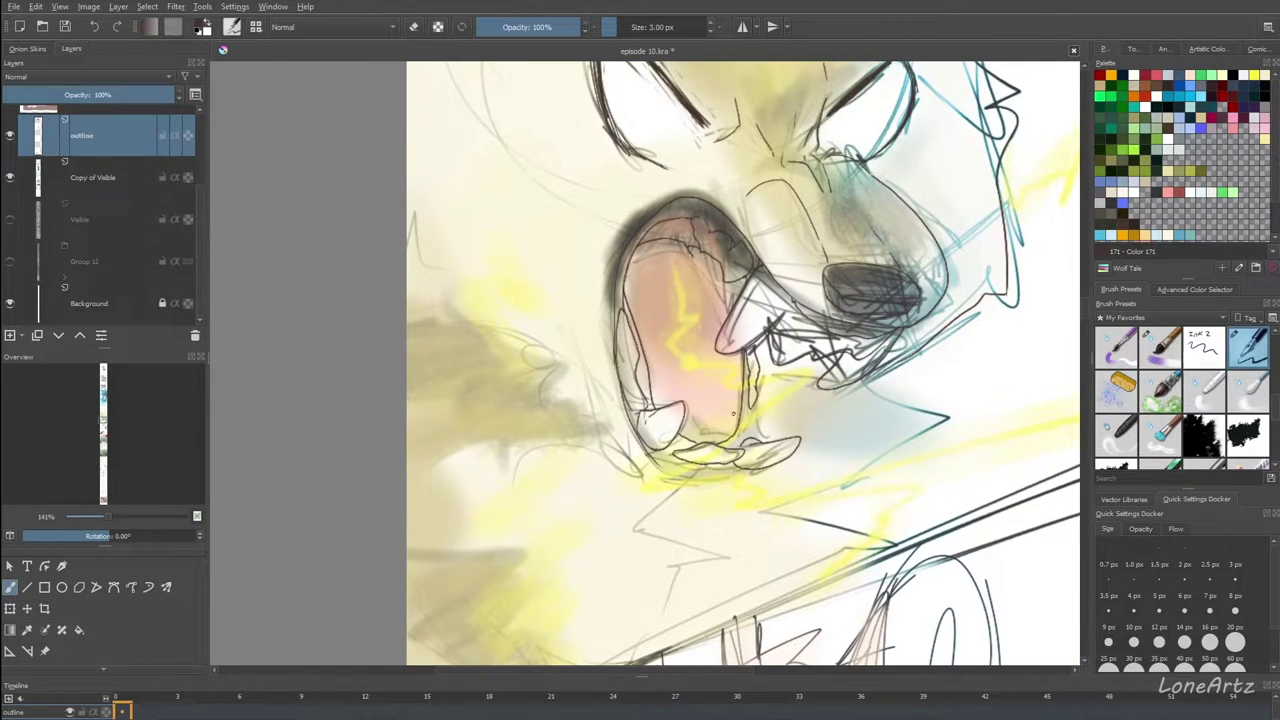
scroll(745, 430, "up", 4)
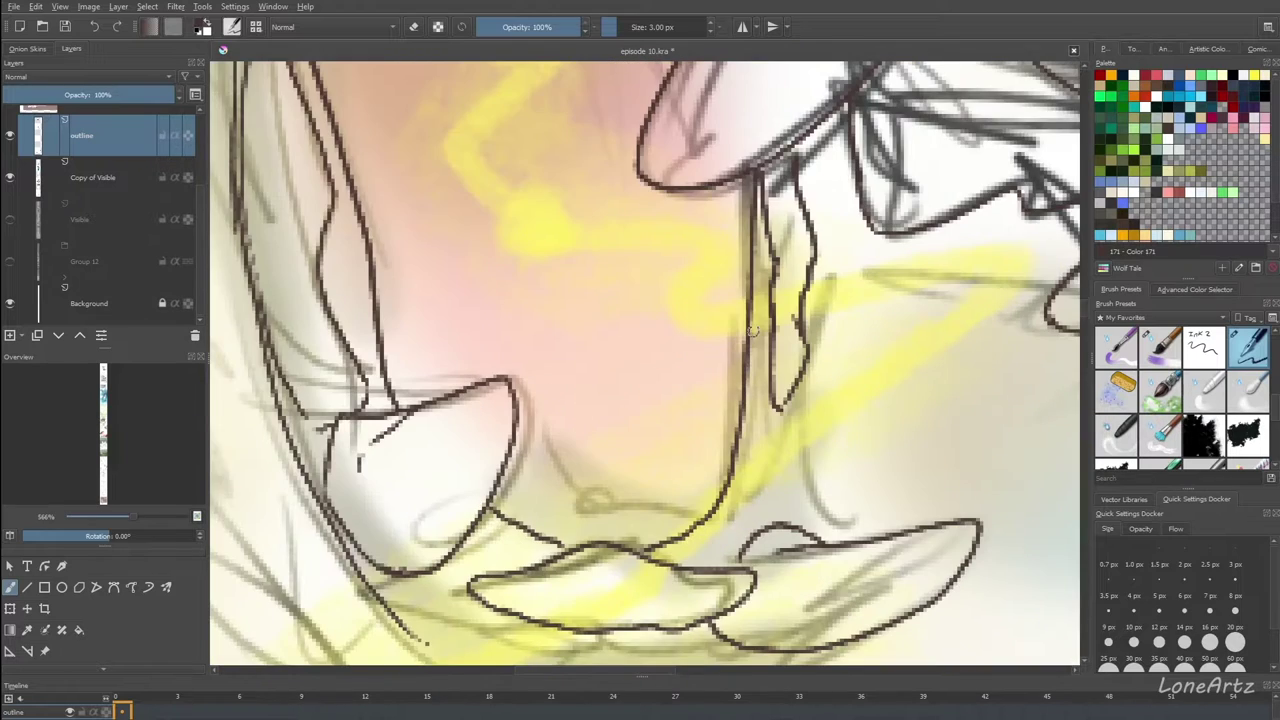
mouse_move(758, 532)
left_mouse_down()
mouse_move(666, 556)
mouse_move(642, 548)
left_mouse_up()
key("e")
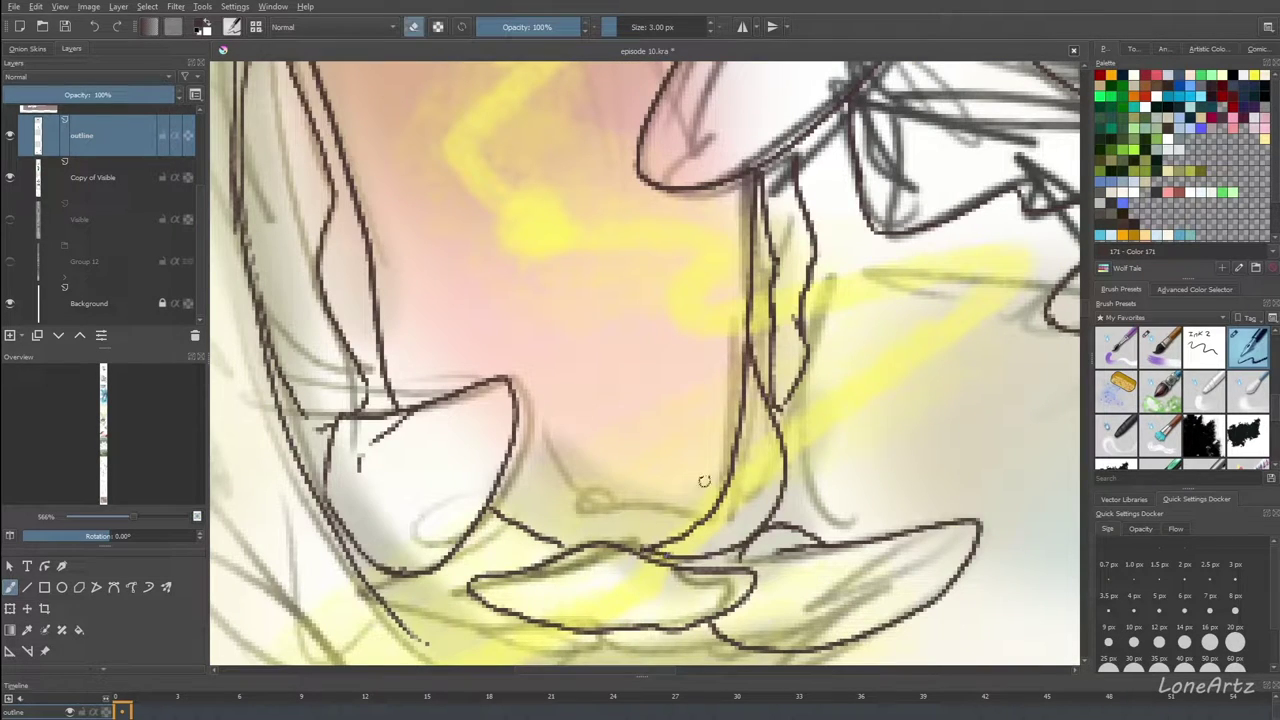
mouse_move(748, 346)
left_mouse_down()
mouse_move(744, 408)
mouse_move(705, 510)
left_mouse_up()
key("e")
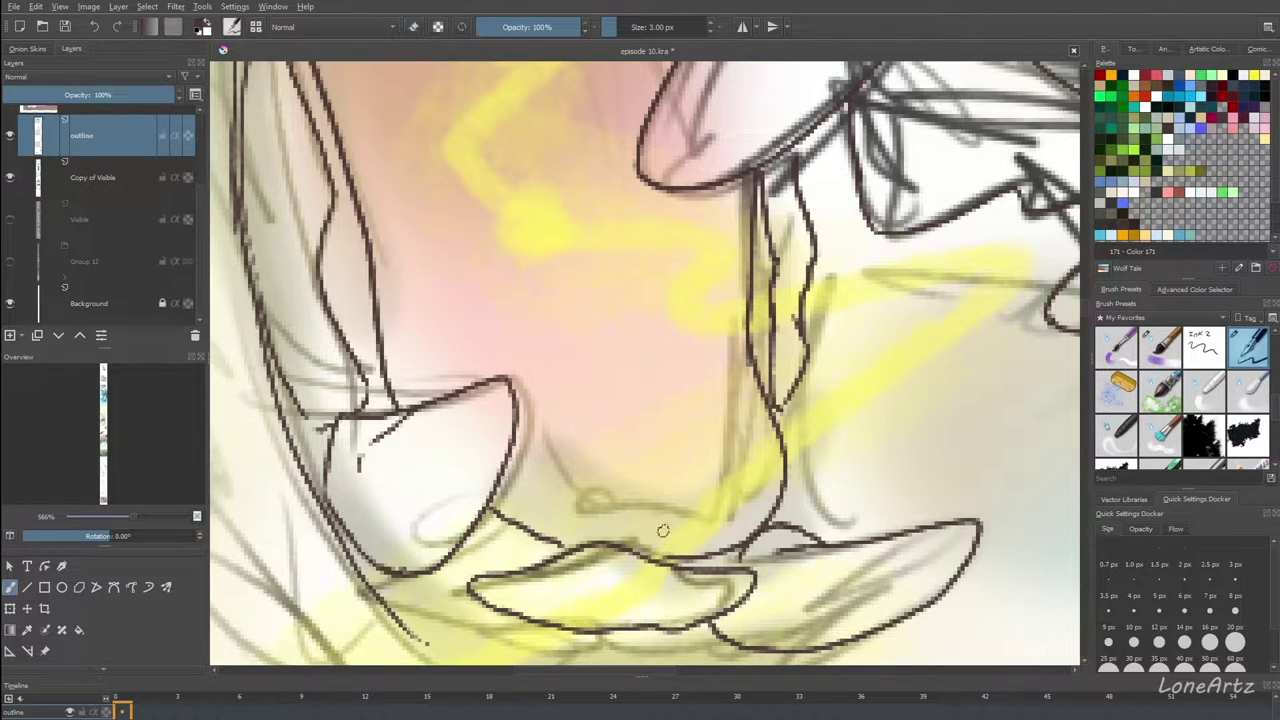
Ink the strand's outer edge down to the lower jaw tip and erase the overlap near its narrow point.
left_click_drag(800, 376, 830, 543)
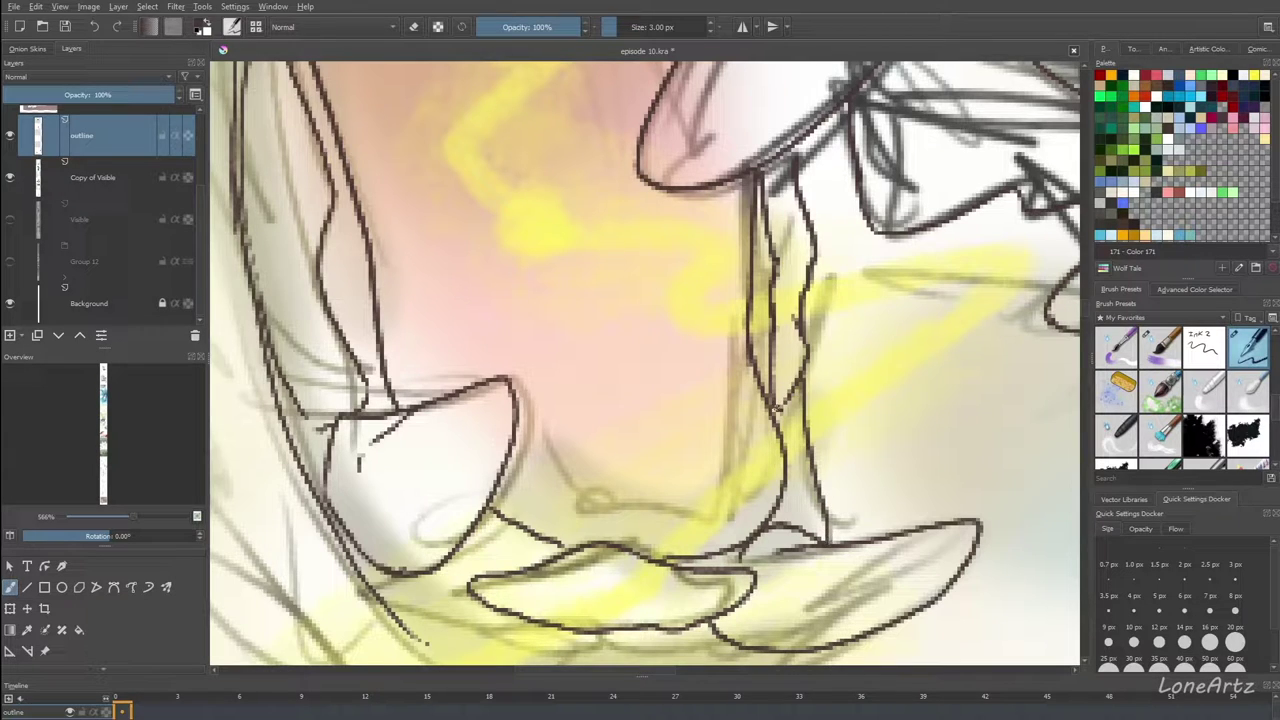
scroll(794, 391, "down", 5)
scroll(795, 385, "up", 4)
key("e")
mouse_move(777, 420)
left_mouse_down()
mouse_move(772, 278)
mouse_move(765, 380)
left_mouse_up()
key("e")
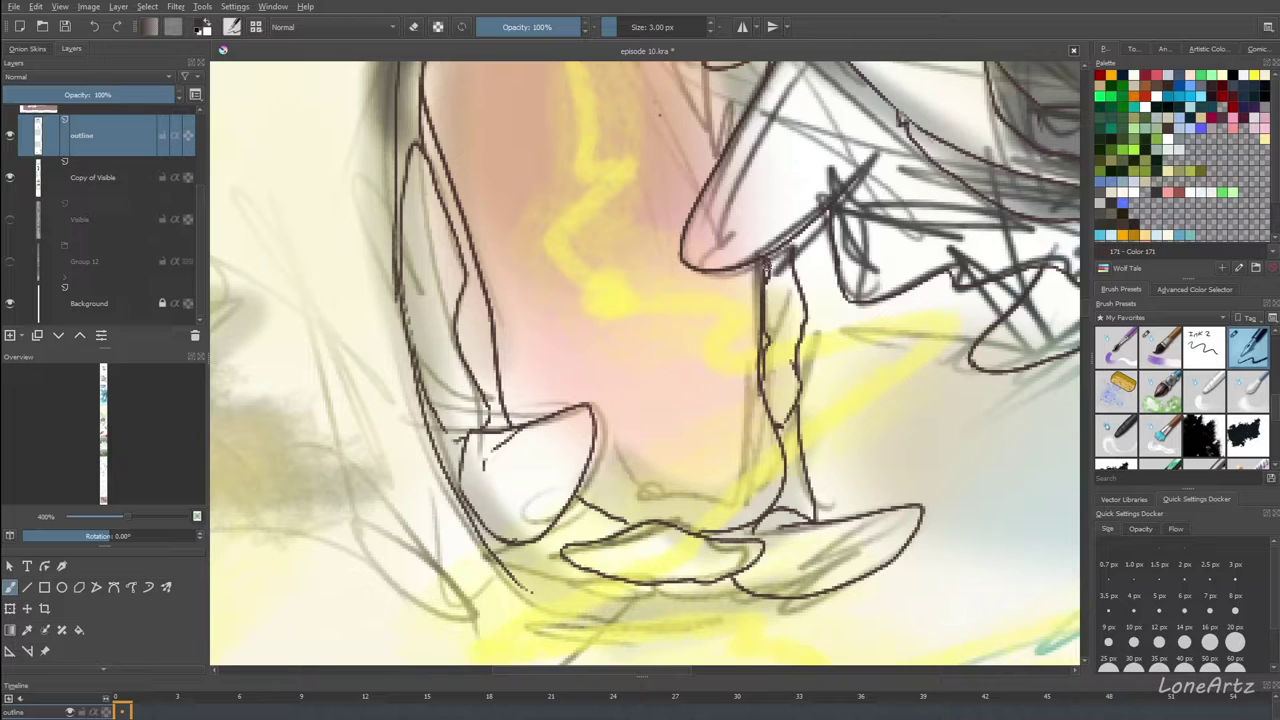
Clean up the top and inner edge of the hanging strand with short erasing and inking strokes.
key("e")
left_click_drag(768, 266, 768, 284)
key("e")
left_click_drag(762, 375, 768, 394)
key("e")
key("e")
Ink the underside of the lower jaw, curving from the lower fang beneath the front teeth.
mouse_move(518, 586)
left_mouse_down()
mouse_move(588, 616)
mouse_move(775, 598)
mouse_move(534, 574)
mouse_move(484, 532)
left_mouse_up()
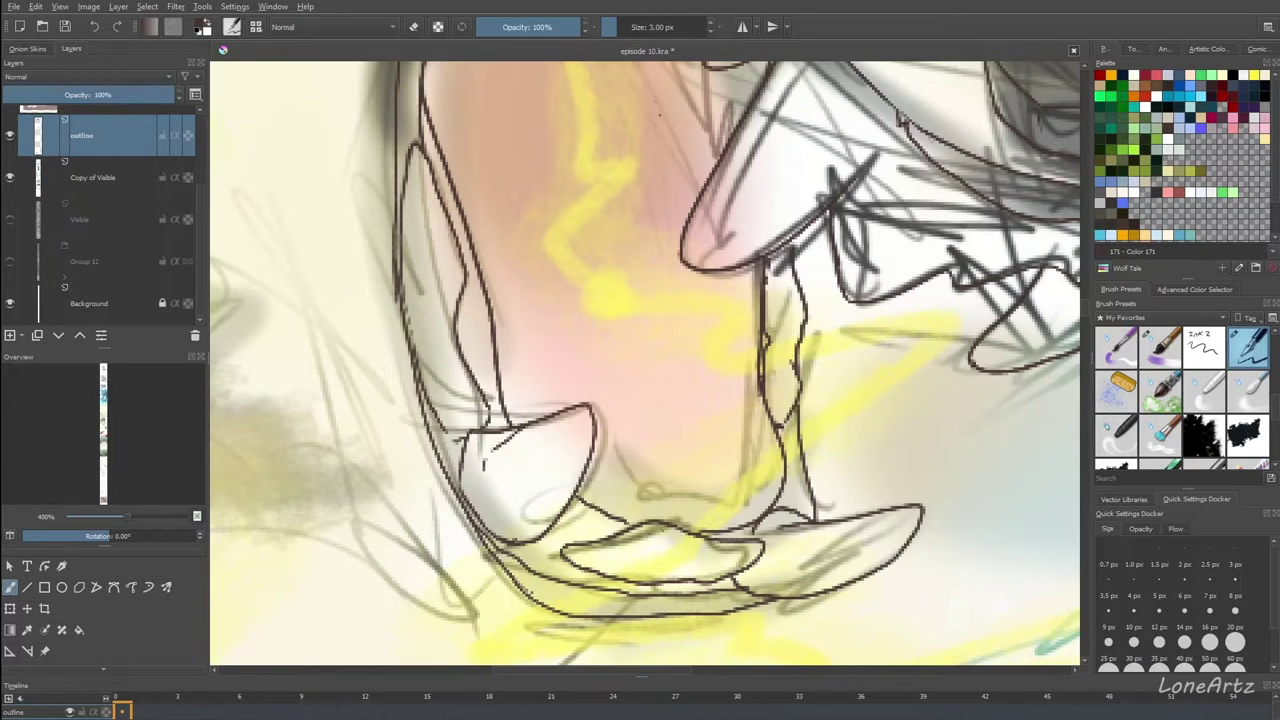
scroll(702, 500, "down", 6)
scroll(676, 449, "up", 4)
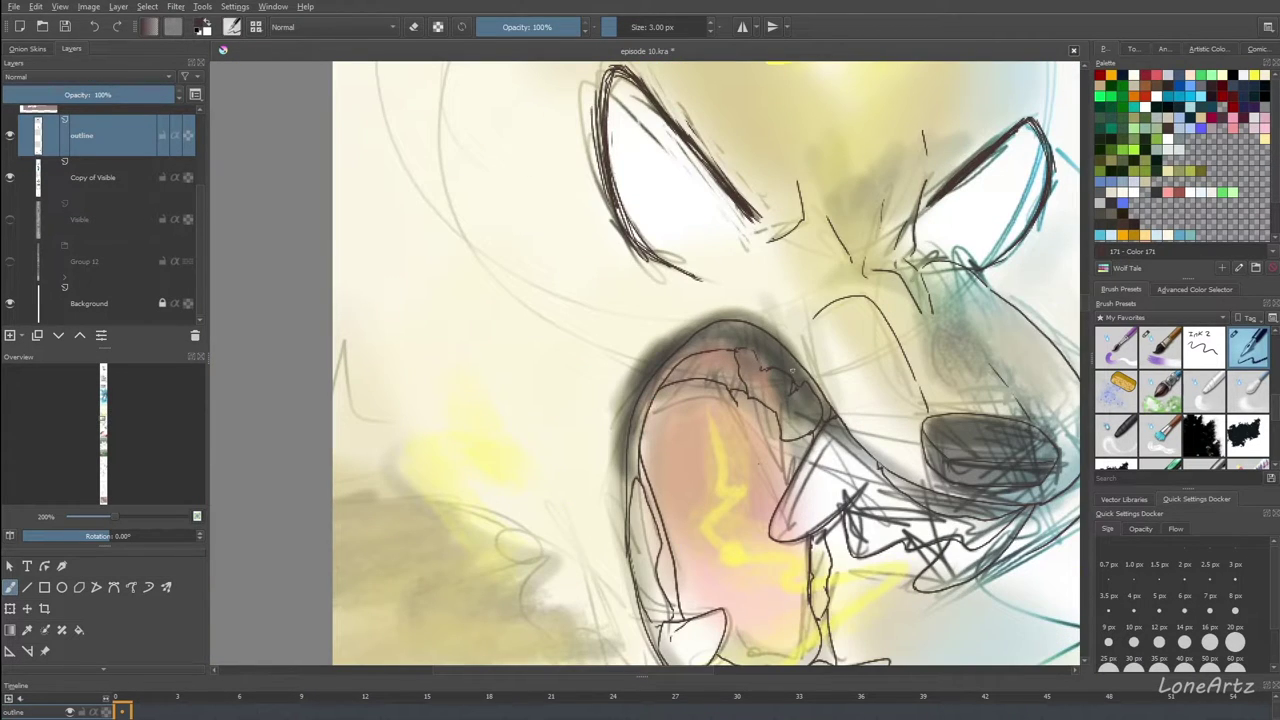
mouse_move(797, 355)
left_mouse_down()
mouse_move(721, 313)
mouse_move(662, 342)
mouse_move(617, 492)
mouse_move(628, 590)
left_mouse_up()
key("ctrl+z")
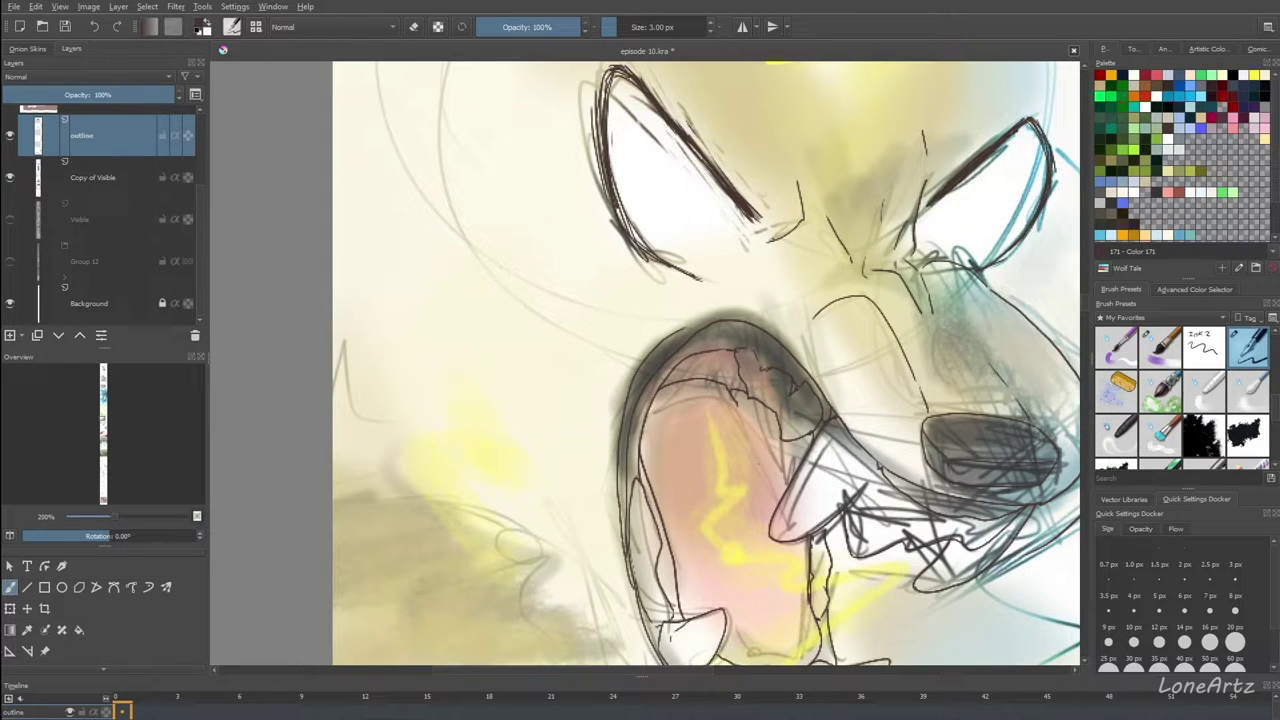
key("ctrl+z")
scroll(779, 366, "down", 2)
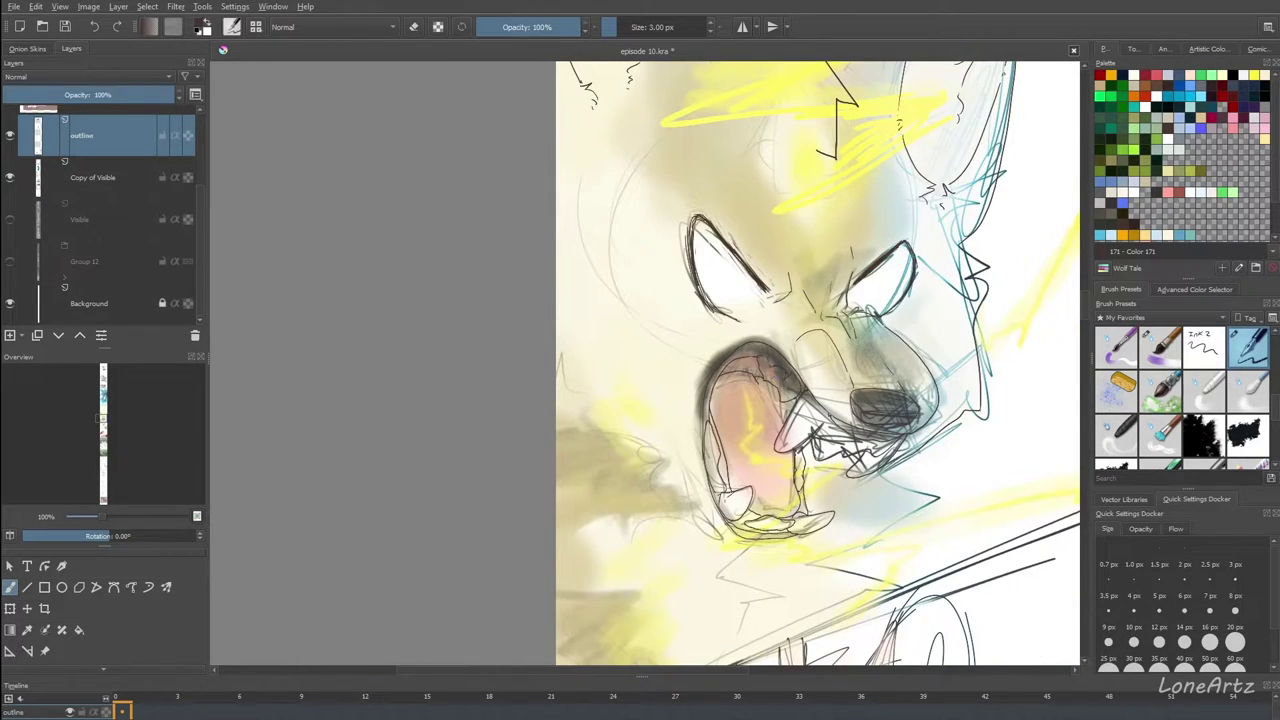
Ink the small fur spike at the panel's edge beside the wolf's cheek, using the mirrored canvas view.
scroll(730, 370, "down", 2)
scroll(660, 384, "up", 5)
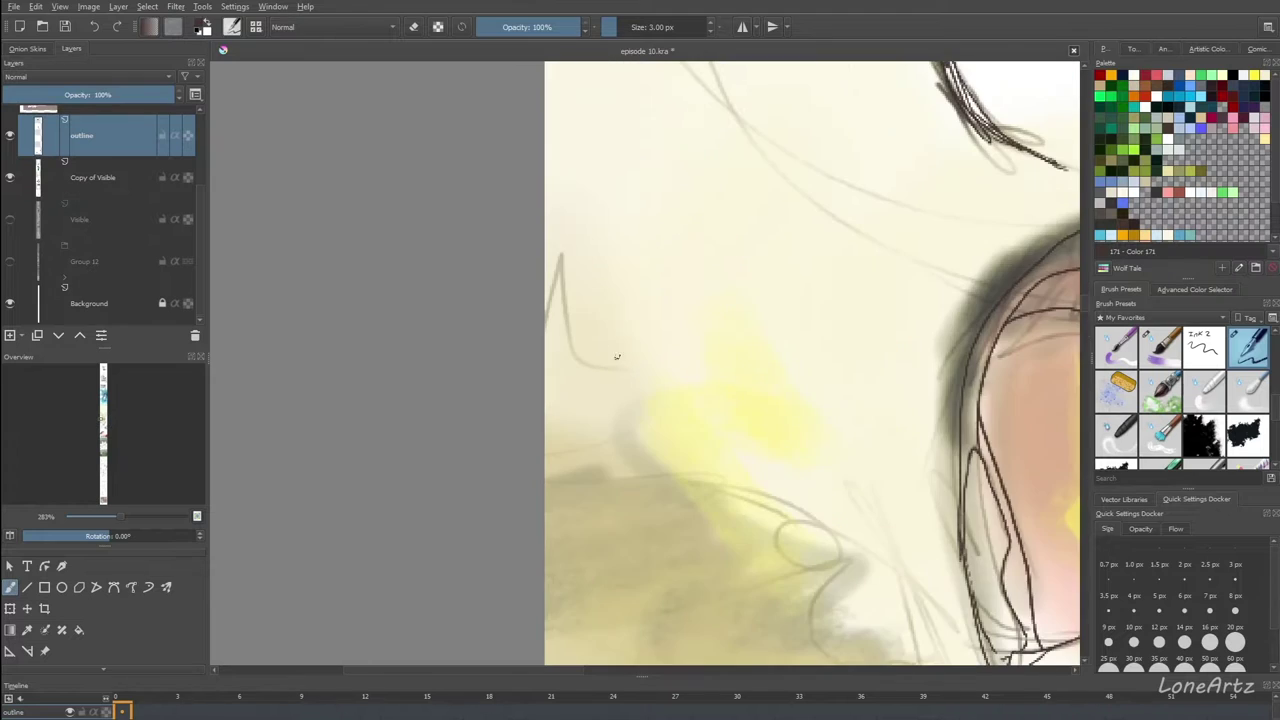
key("m")
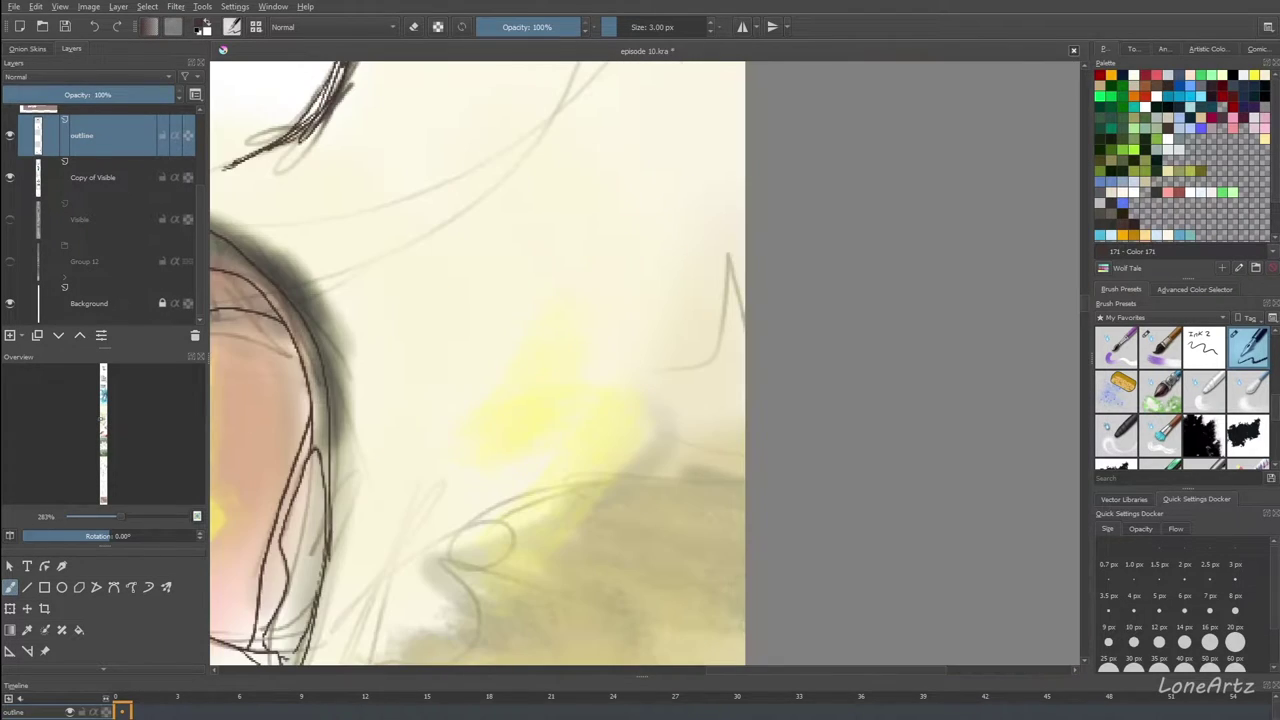
left_click_drag(743, 320, 669, 366)
key("ctrl+z")
mouse_move(727, 252)
left_mouse_down()
mouse_move(743, 322)
mouse_move(728, 251)
mouse_move(714, 357)
mouse_move(686, 368)
left_mouse_up()
scroll(680, 395, "down", 1)
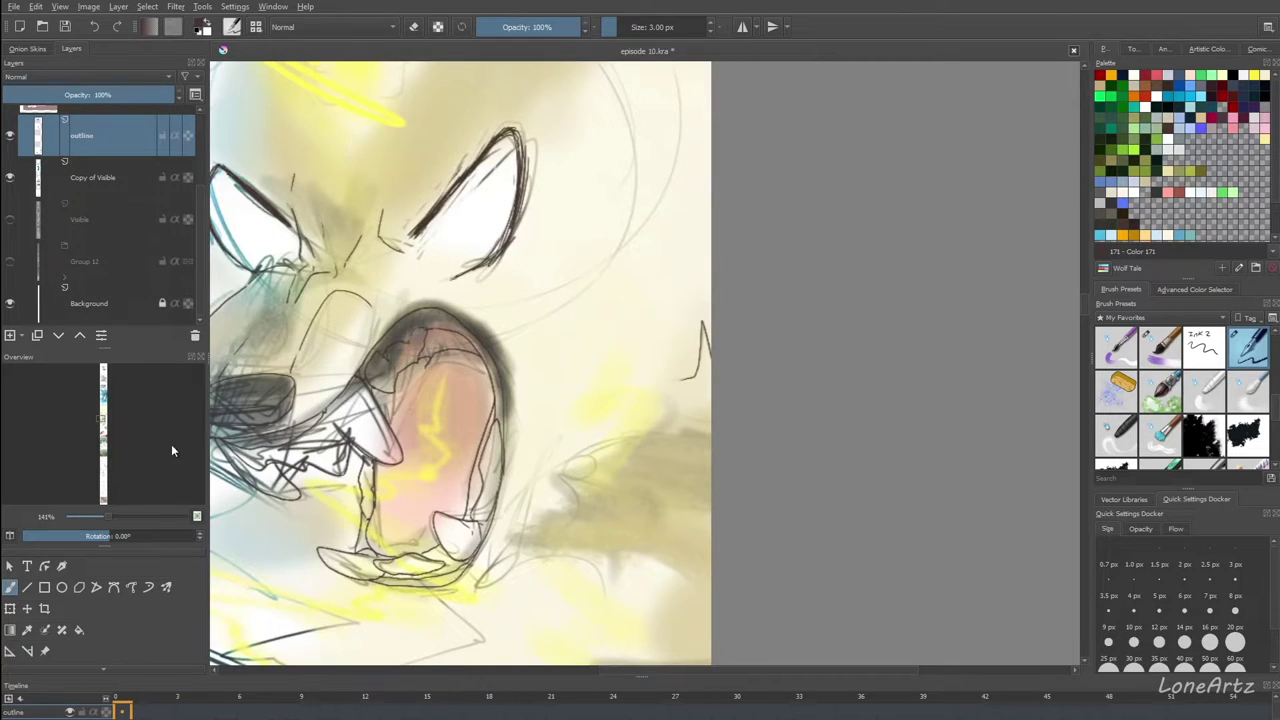
key("m")
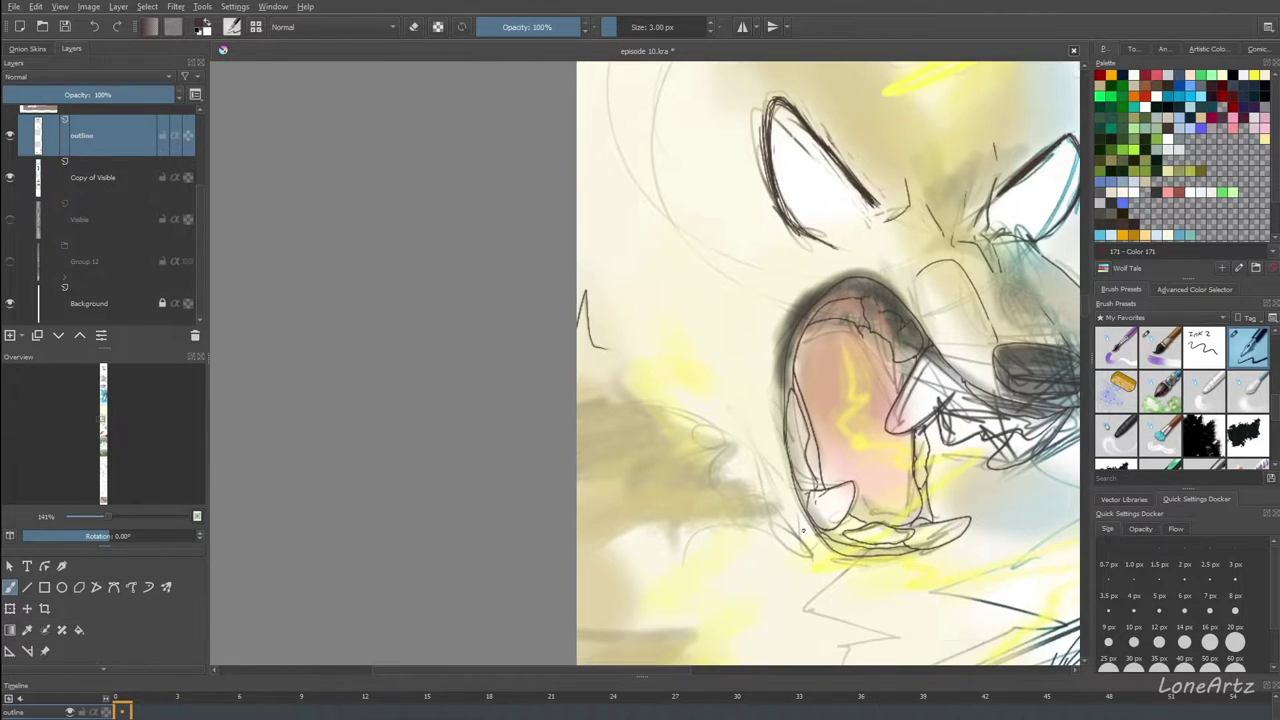
Ink the curved cheek line running down behind the wolf's open jaw.
scroll(522, 343, "up", 1)
scroll(522, 343, "down", 3)
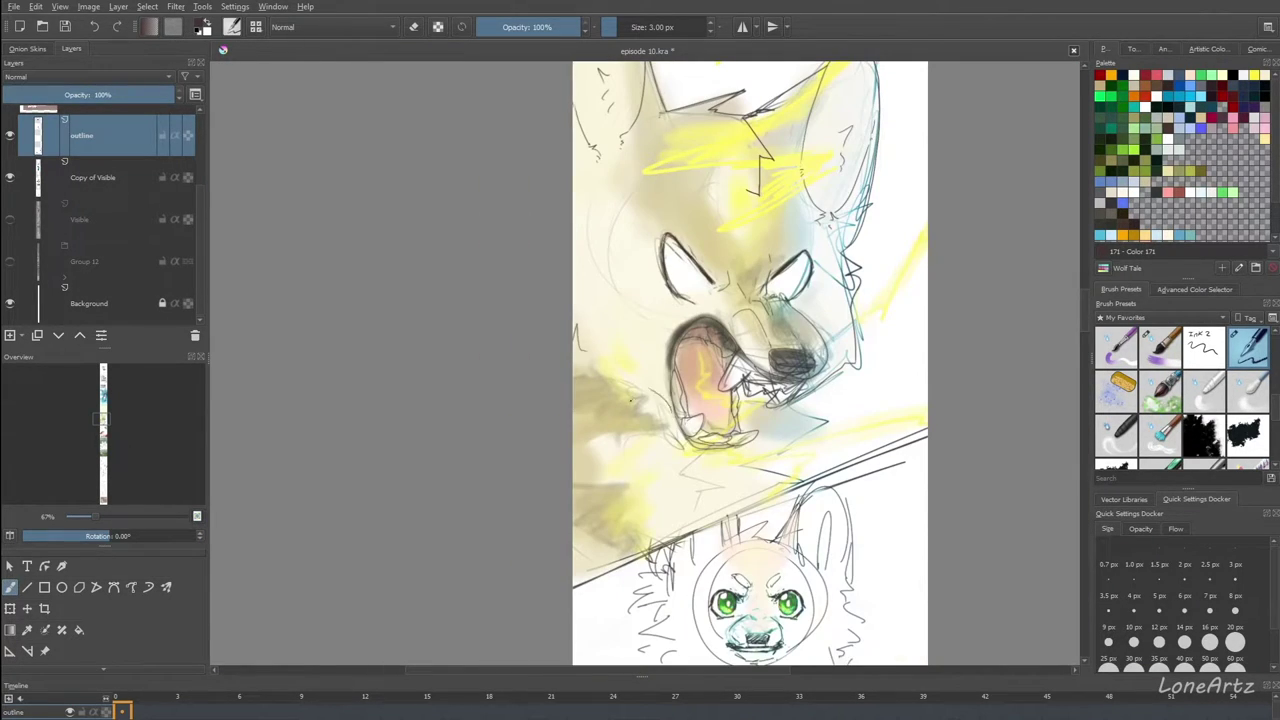
scroll(641, 404, "up", 2)
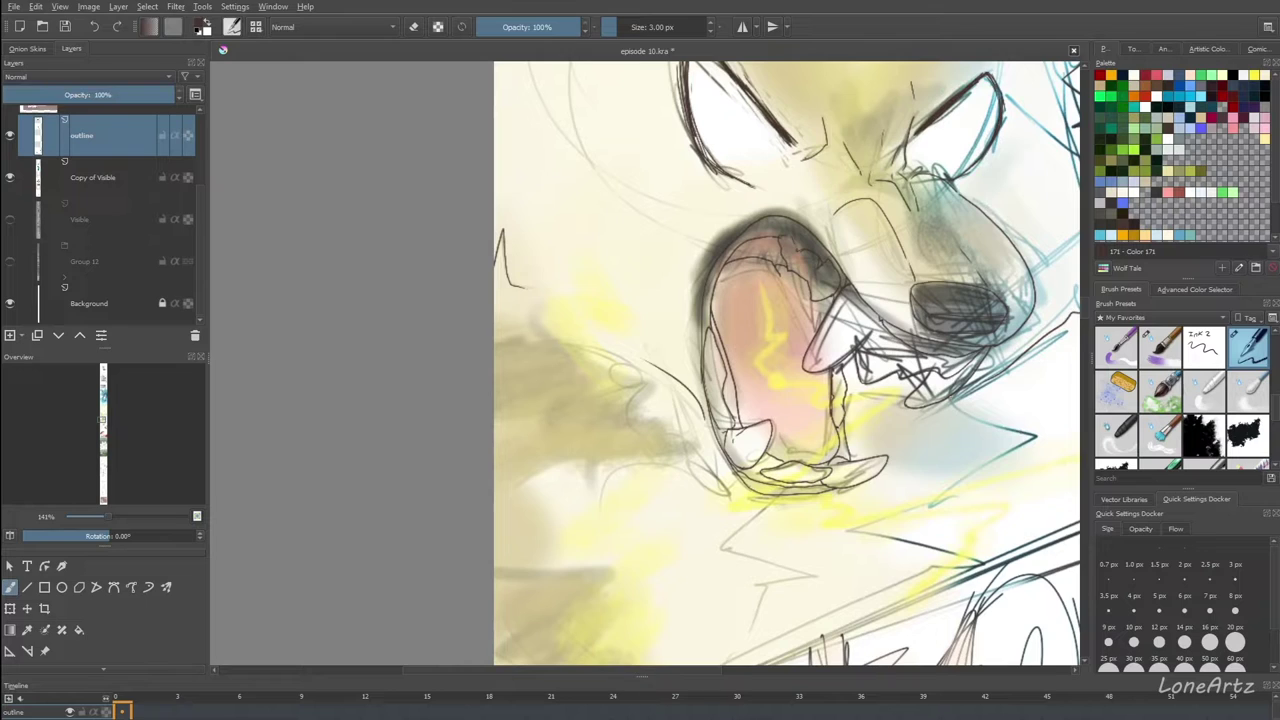
Ink the pointed fur tuft under the wolf's muzzle, from the chin out to a sharp tip.
mouse_move(950, 396)
left_mouse_down()
mouse_move(1076, 315)
mouse_move(1002, 450)
left_mouse_up()
key("ctrl+z")
scroll(1026, 515, "up", 1)
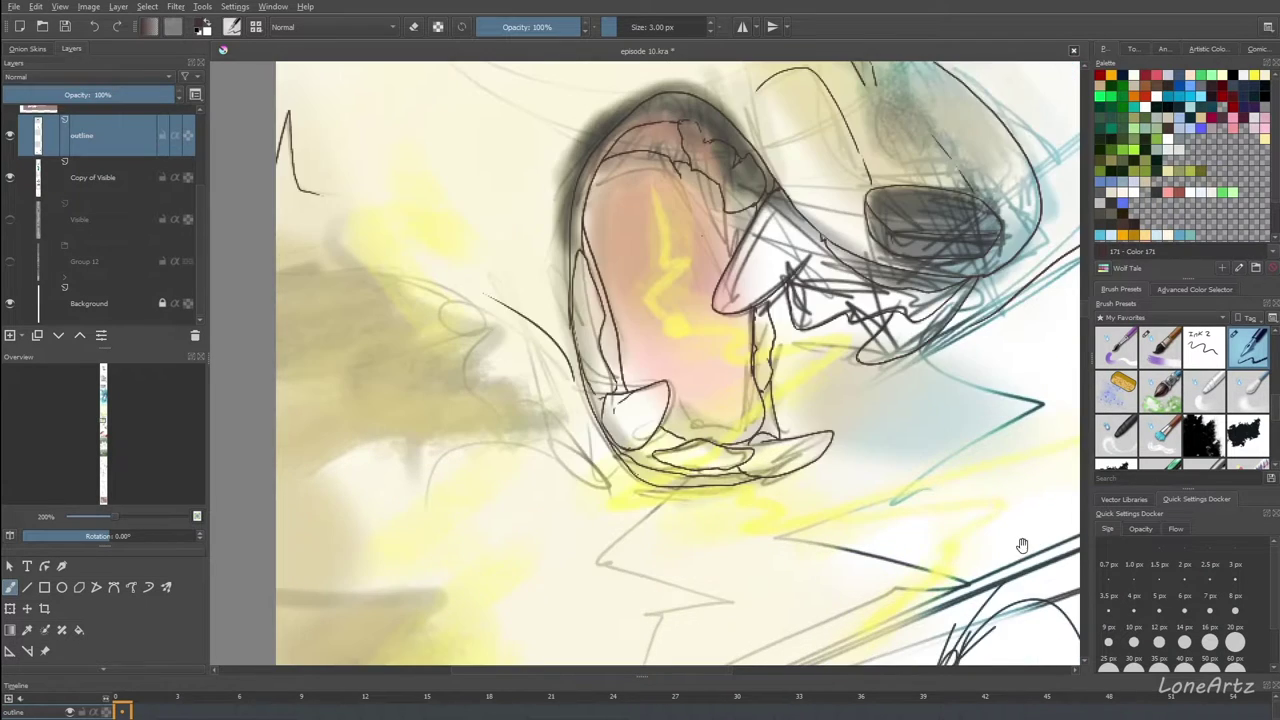
left_click_drag(1023, 544, 931, 532)
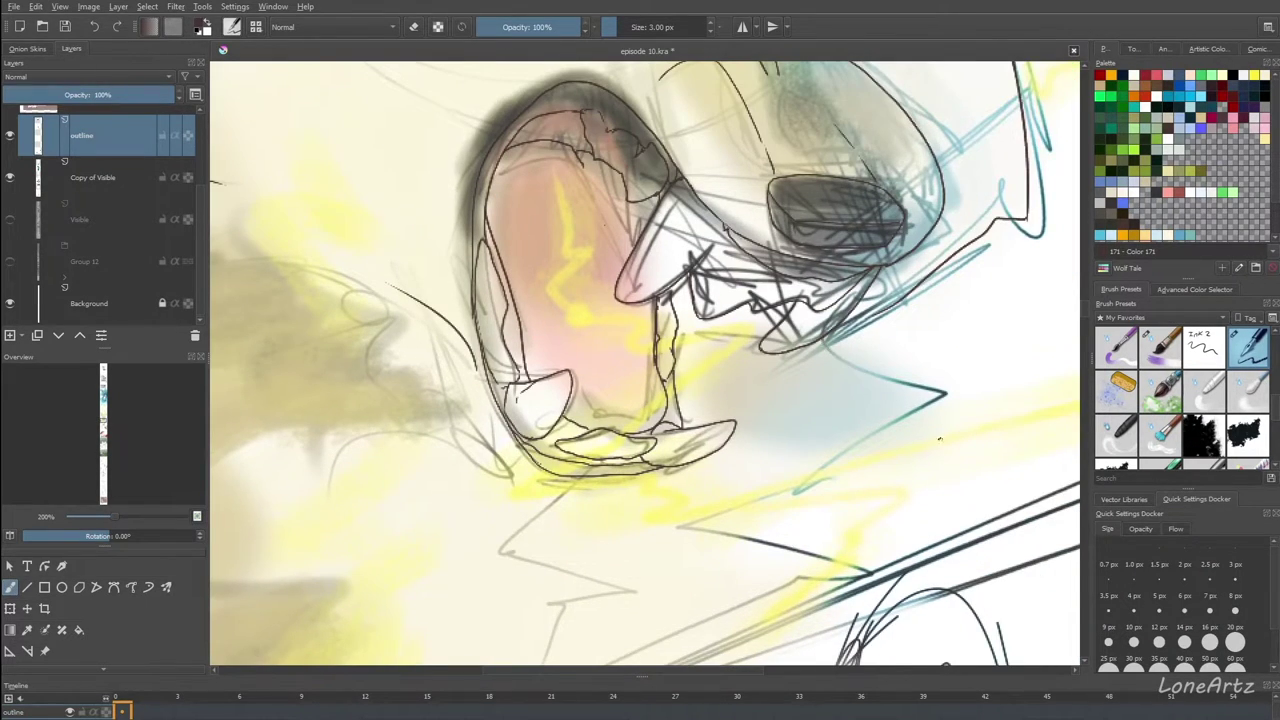
scroll(688, 238, "up", 2)
mouse_move(698, 240)
left_mouse_down()
mouse_move(836, 312)
mouse_move(952, 337)
mouse_move(734, 470)
left_mouse_up()
key("e")
left_click_drag(859, 407, 860, 406)
key("e")
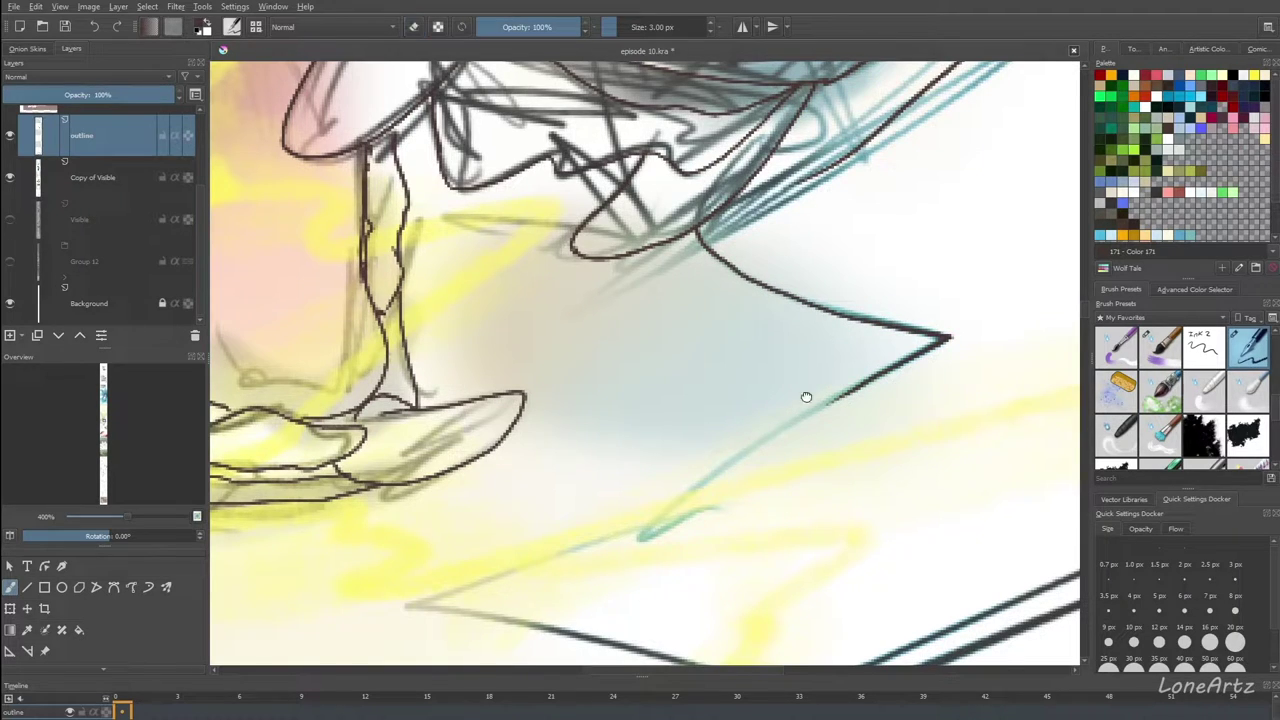
Continue the fur outline below the muzzle as a zigzag down to the diagonal panel border.
scroll(888, 339, "down", 3)
mouse_move(896, 236)
left_mouse_down()
mouse_move(658, 400)
mouse_move(742, 388)
mouse_move(699, 434)
mouse_move(772, 486)
left_mouse_up()
scroll(715, 395, "down", 4)
scroll(718, 396, "down", 1)
Ink the zigzag chest fur line beneath the wolf's lower jaw, redoing the stroke until it follows the sketch.
scroll(718, 398, "up", 3)
scroll(772, 486, "down", 3)
scroll(605, 412, "up", 3)
mouse_move(617, 404)
left_mouse_down()
mouse_move(553, 464)
mouse_move(683, 513)
left_mouse_up()
scroll(636, 533, "up", 2)
key("ctrl+z")
mouse_move(592, 286)
left_mouse_down()
mouse_move(466, 393)
mouse_move(730, 494)
mouse_move(576, 516)
mouse_move(535, 628)
left_mouse_up()
scroll(596, 557, "down", 3)
scroll(596, 557, "up", 3)
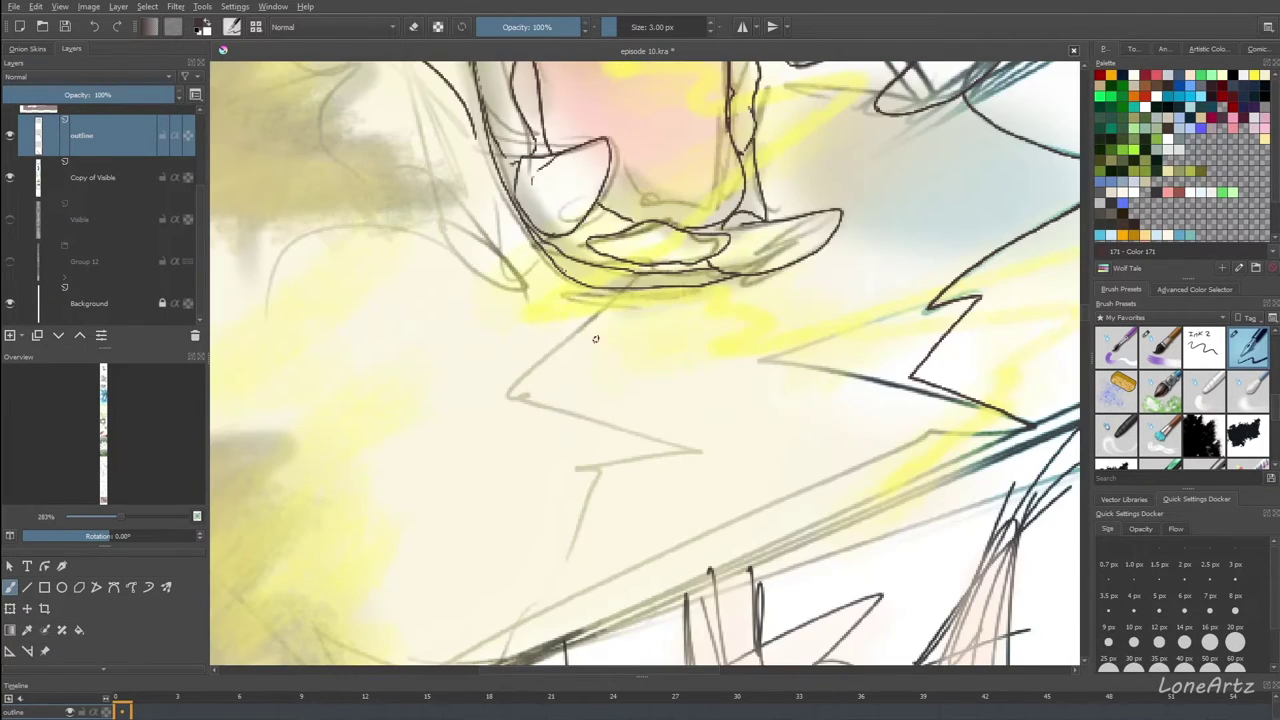
left_click_drag(600, 310, 510, 395)
key("ctrl+z")
mouse_move(600, 310)
left_mouse_down()
mouse_move(510, 395)
mouse_move(690, 452)
mouse_move(566, 546)
left_mouse_up()
scroll(566, 546, "down", 3)
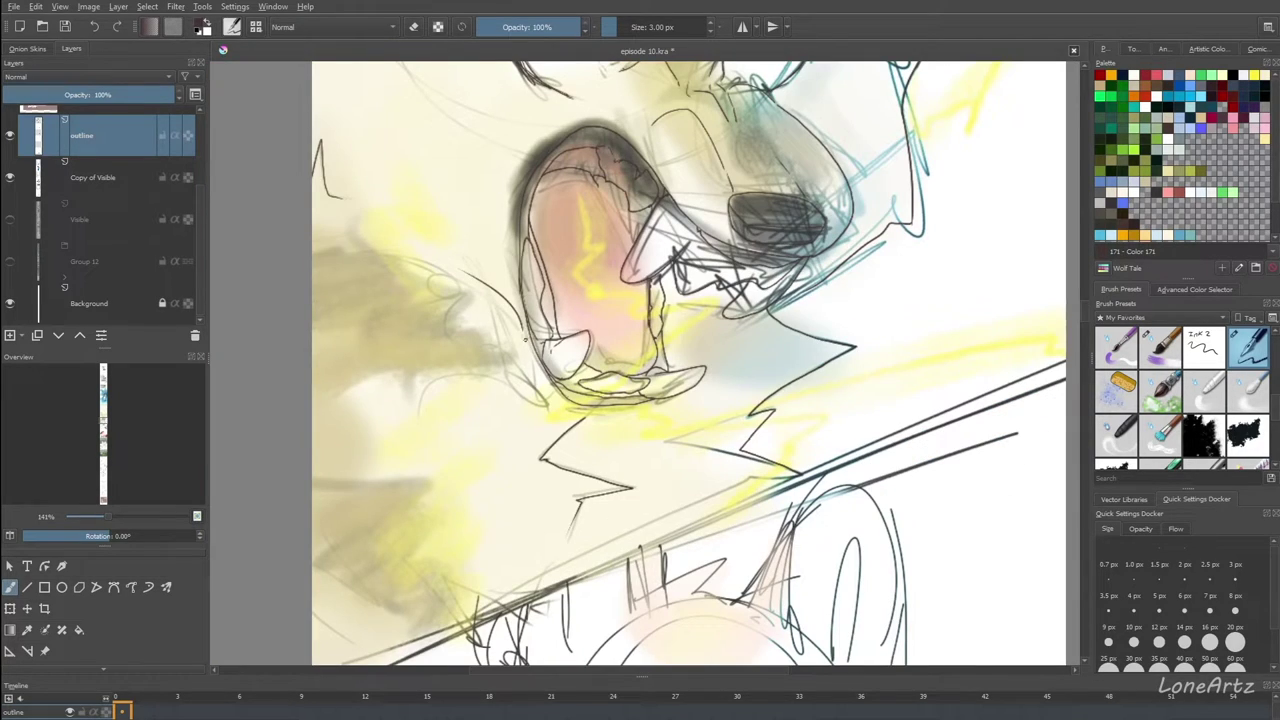
Ink the jagged cheek fur tufts behind the wolf's open jaw and a zigzag neck fur line at the panel's outer edge.
left_click_drag(457, 271, 407, 265)
left_click_drag(432, 286, 447, 292)
left_click_drag(459, 350, 528, 404)
left_click_drag(313, 480, 391, 619)
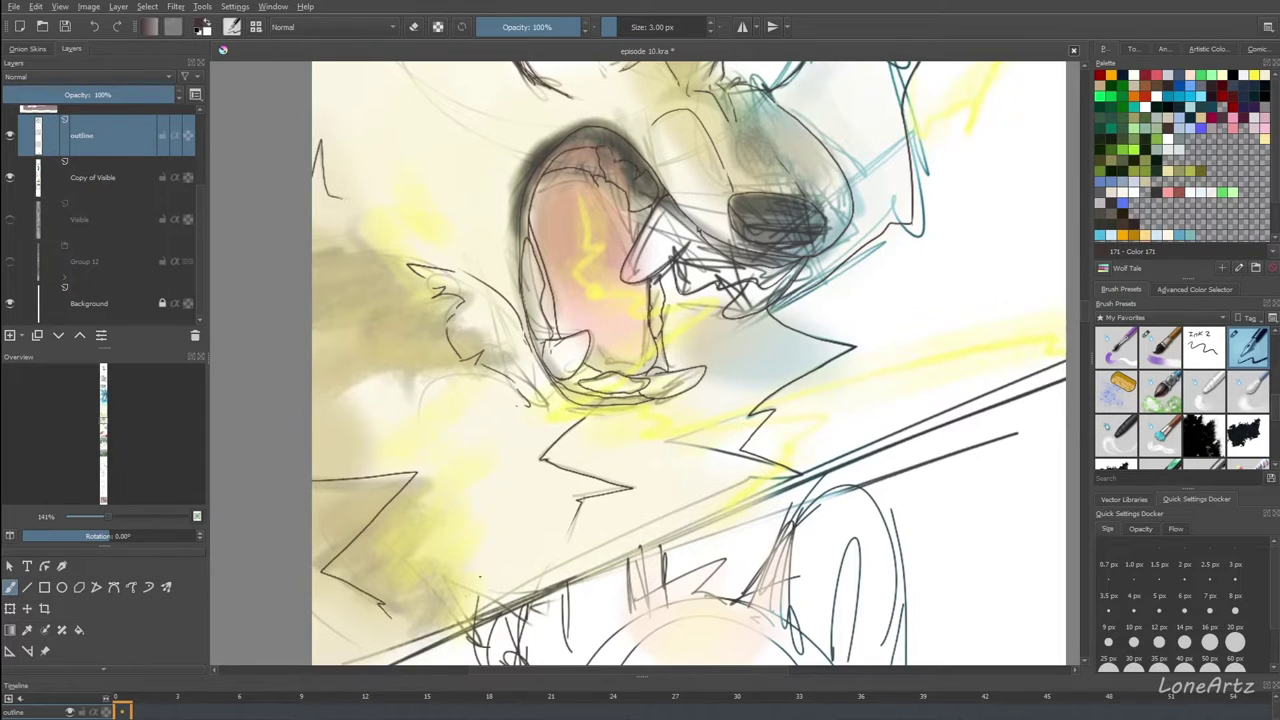
scroll(484, 569, "down", 2)
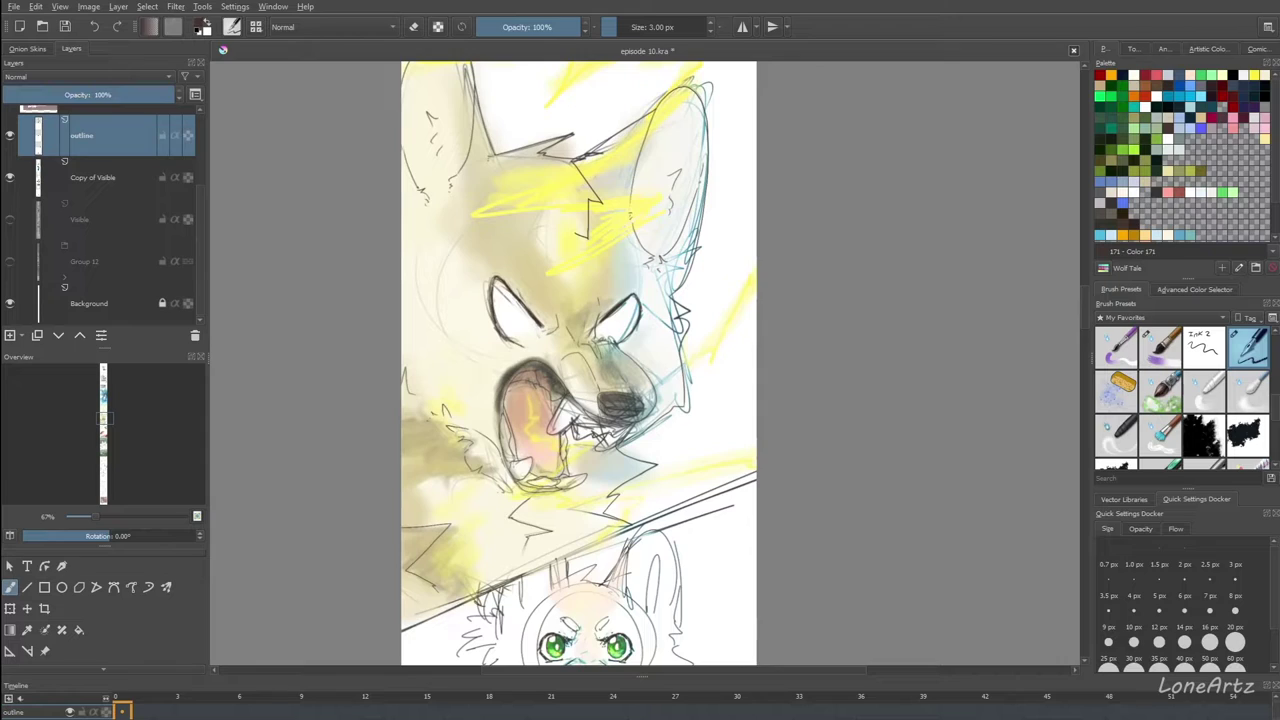
Check the line art on its own by hiding the Copy of Visible sketch layer, and show the sketch again.
left_click(11, 176)
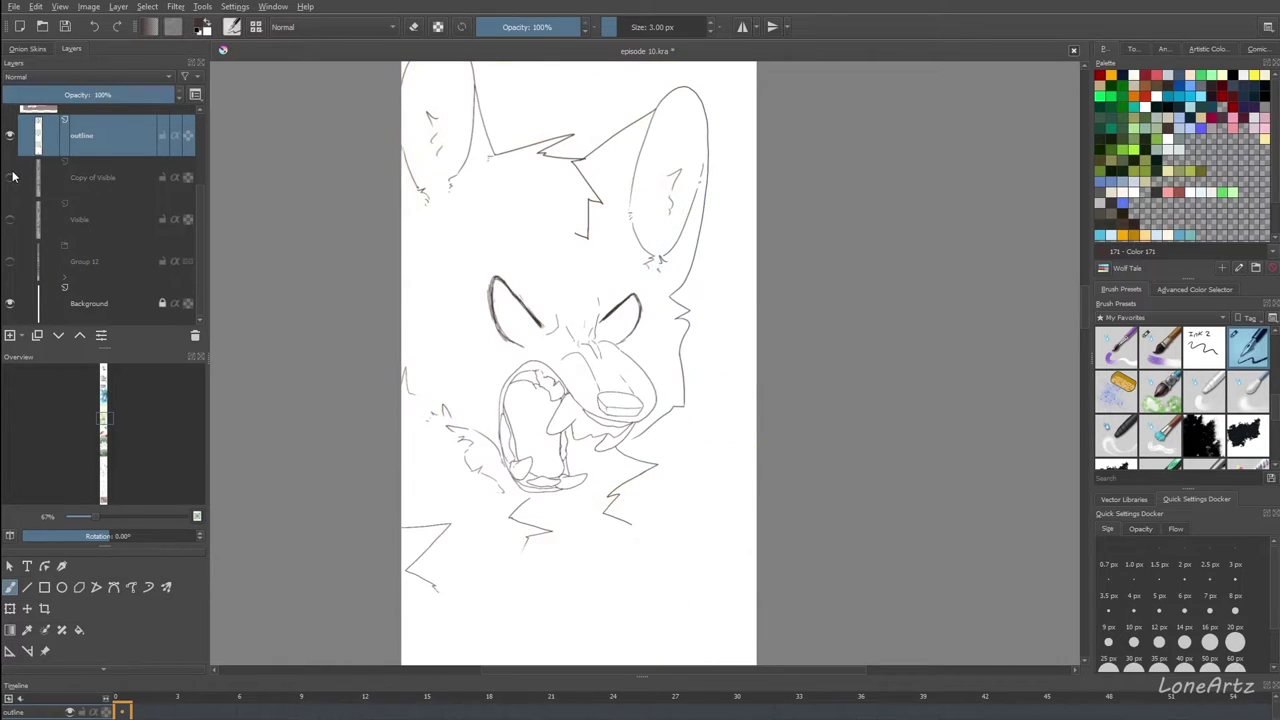
left_click(11, 176)
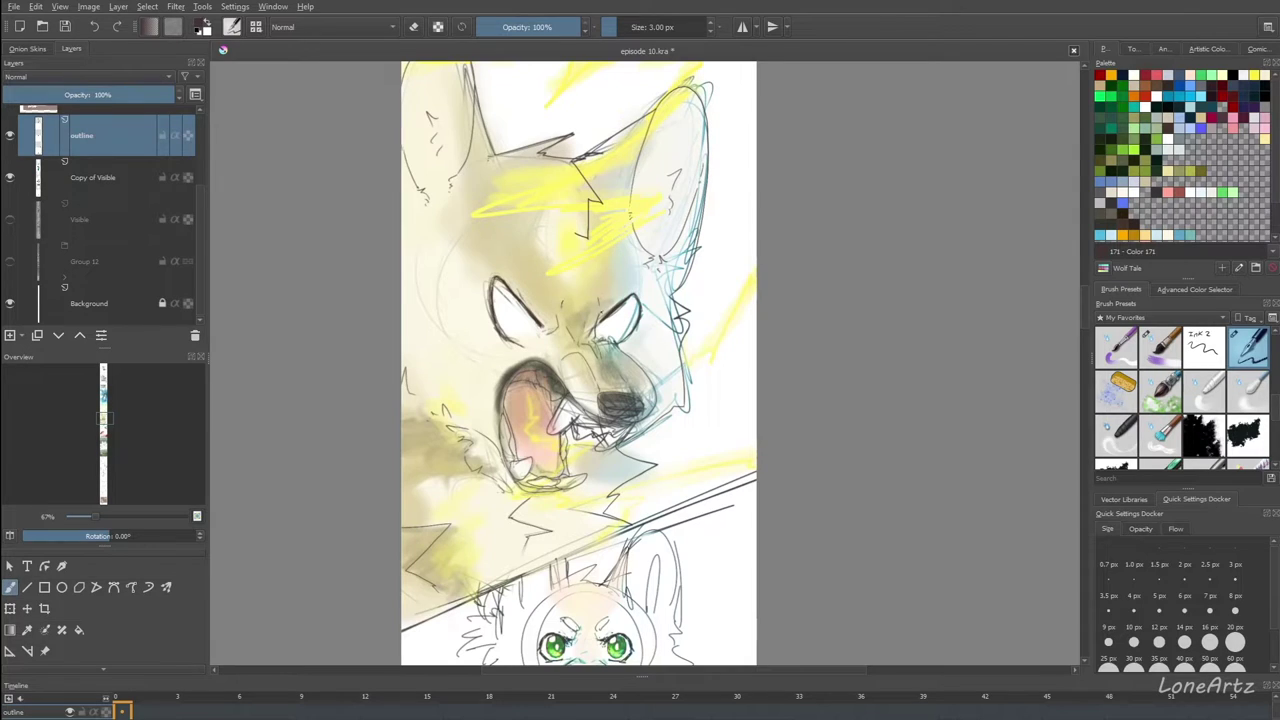
key("e")
key("e")
left_click(10, 177)
left_click(10, 177)
left_click_drag(689, 547, 703, 384)
scroll(580, 288, "up", 2)
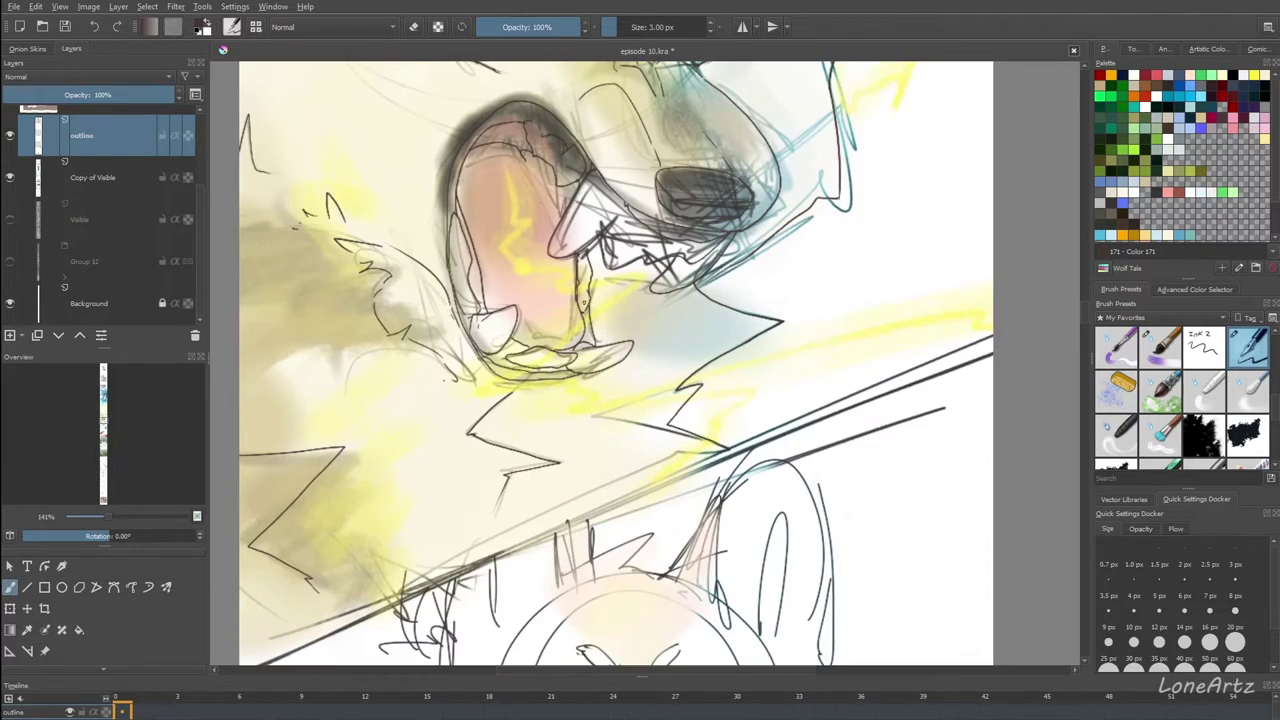
scroll(594, 311, "down", 3)
scroll(588, 314, "up", 5)
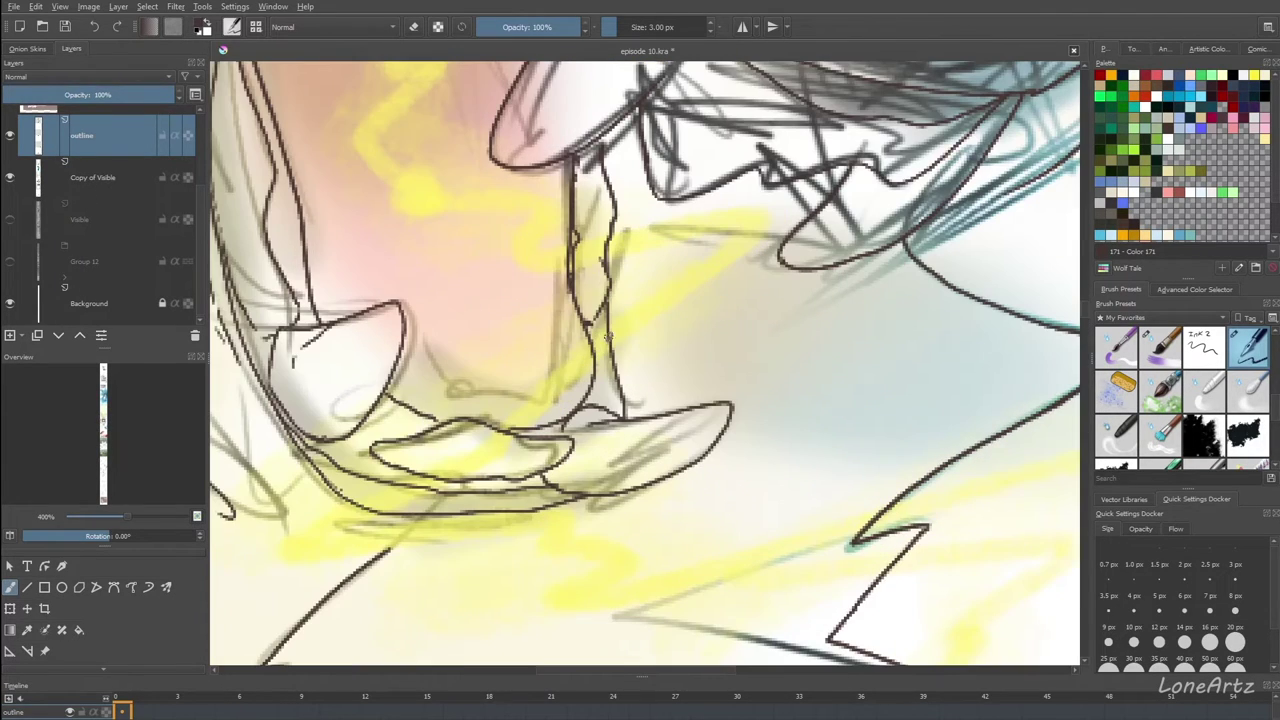
mouse_move(594, 346)
left_mouse_down()
mouse_move(669, 313)
mouse_move(712, 331)
left_mouse_up()
key("ctrl+z")
scroll(639, 411, "down", 6)
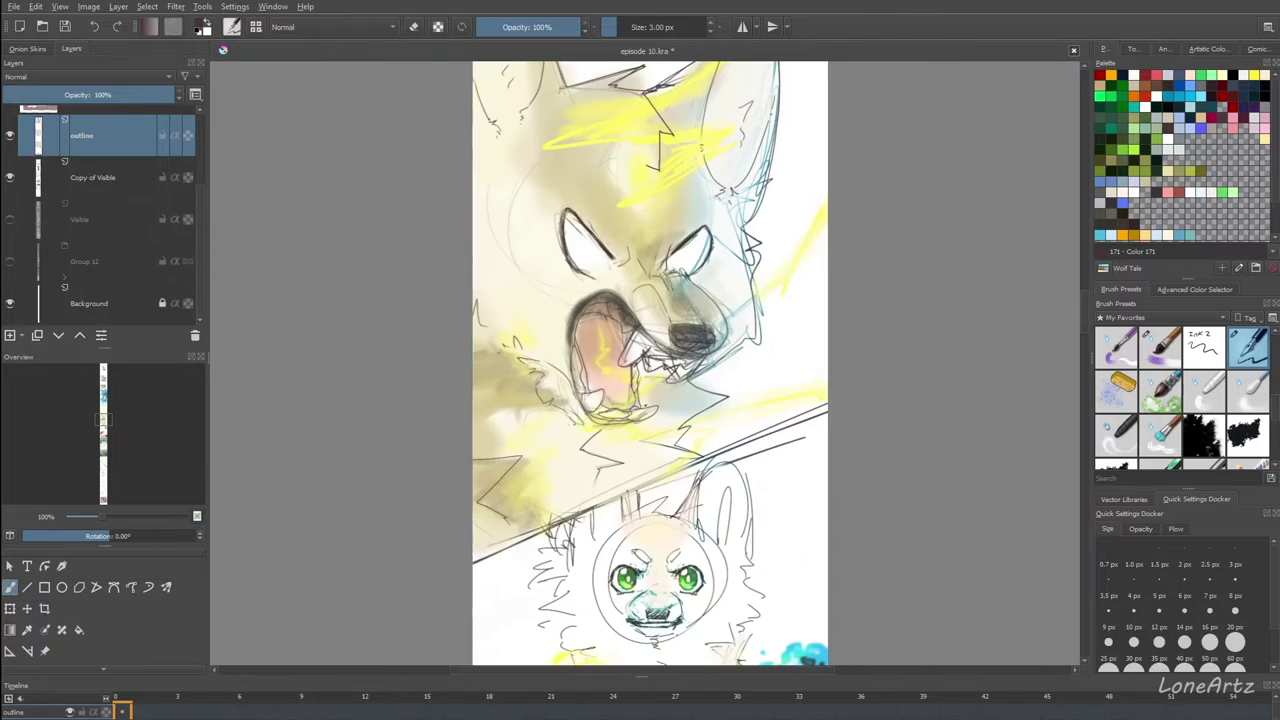
Erase part of the front lower fang's outline and reshape its upper edge and tip into a shorter, rounder fang.
scroll(636, 410, "up", 7)
key("e")
mouse_move(564, 454)
left_mouse_down()
mouse_move(612, 452)
mouse_move(801, 410)
mouse_move(788, 454)
mouse_move(808, 416)
mouse_move(741, 510)
mouse_move(756, 497)
mouse_move(627, 544)
mouse_move(549, 520)
mouse_move(590, 545)
left_mouse_up()
mouse_move(653, 428)
left_mouse_down()
mouse_move(643, 386)
mouse_move(680, 403)
left_mouse_up()
key("e")
scroll(627, 412, "down", 3)
key("ctrl+z")
key("ctrl+z")
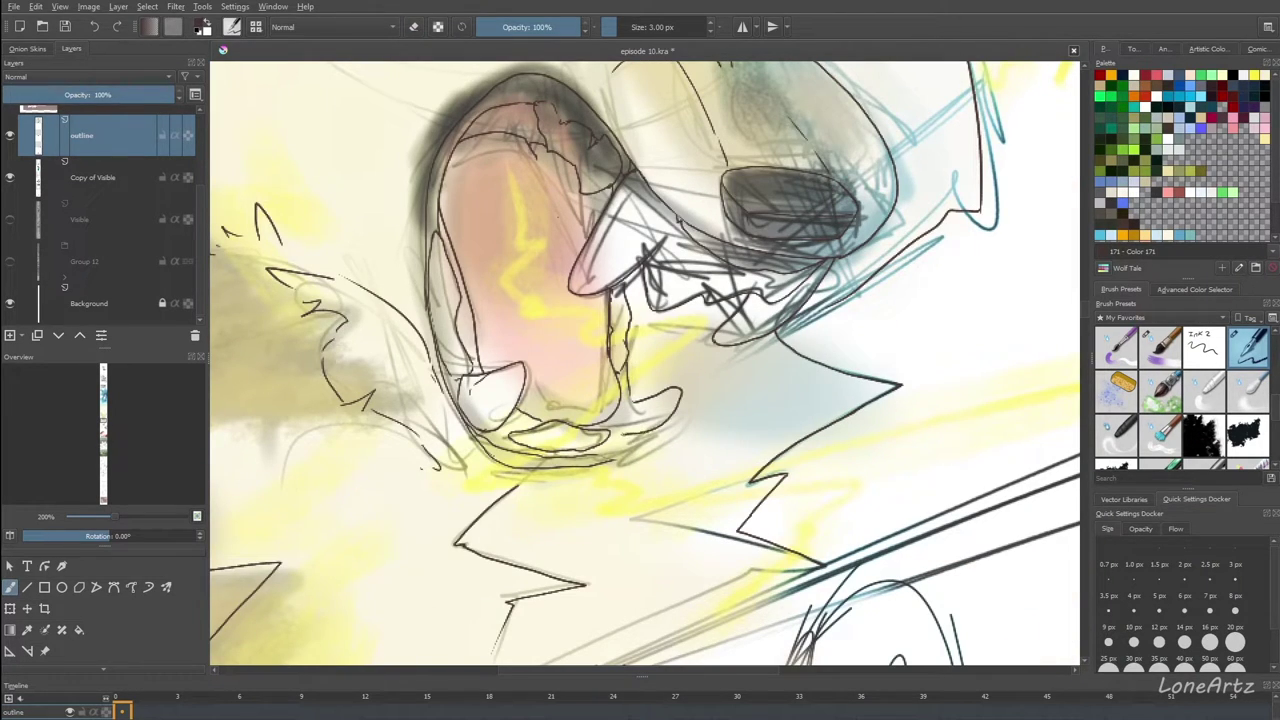
key("e")
left_click_drag(627, 435, 652, 429)
key("e")
Ink the underside and rounded base of the front lower fang to close its outline against the jaw.
scroll(642, 428, "up", 3)
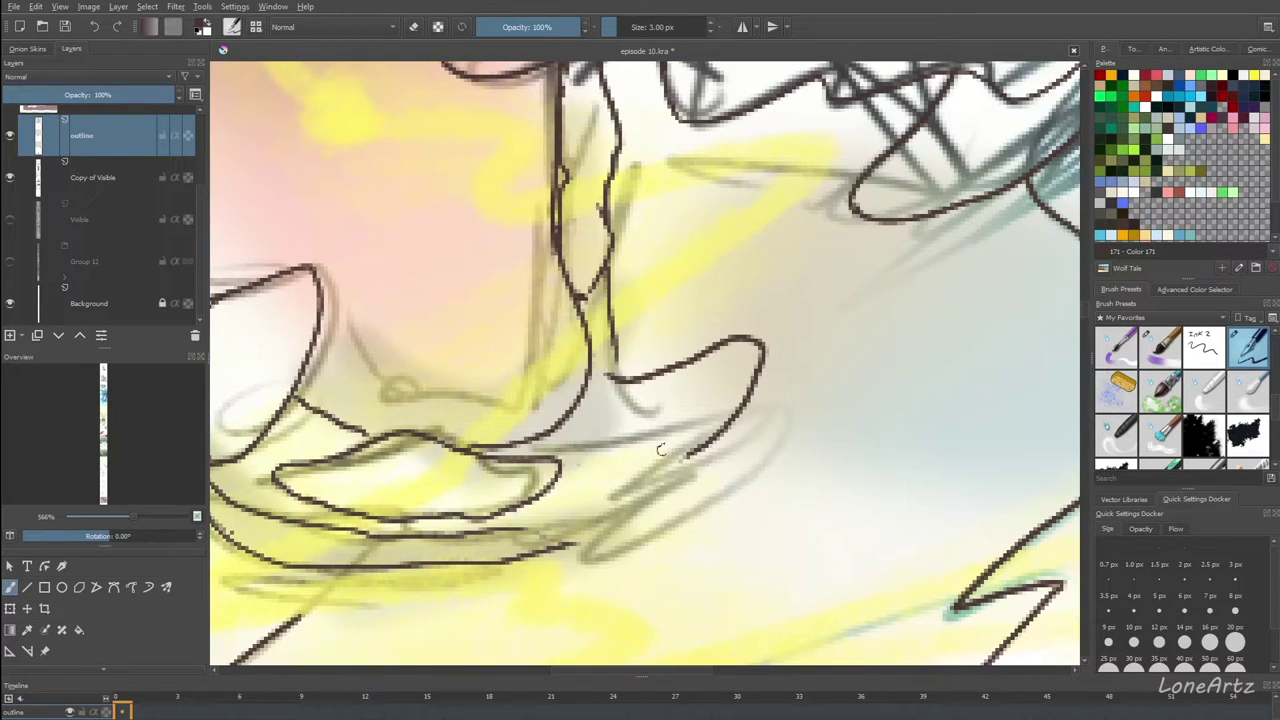
mouse_move(688, 454)
left_mouse_down()
mouse_move(631, 471)
mouse_move(588, 450)
left_mouse_up()
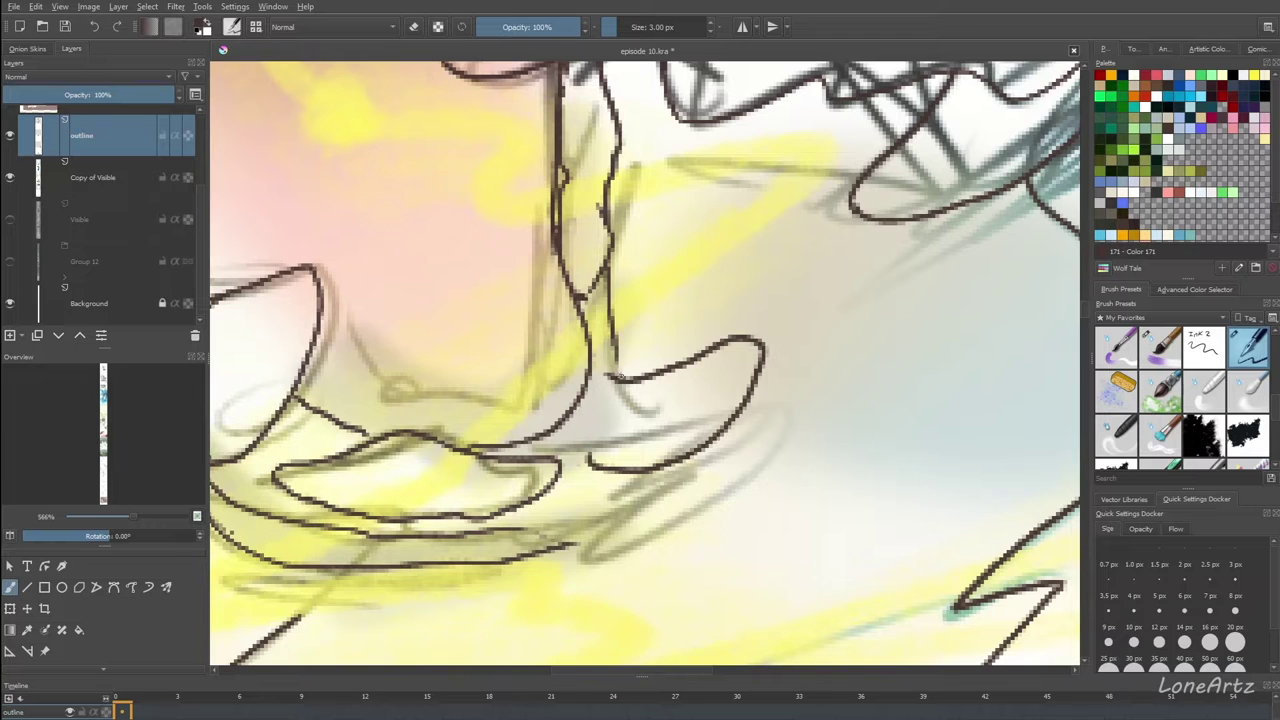
mouse_move(618, 376)
left_mouse_down()
mouse_move(588, 385)
mouse_move(590, 465)
left_mouse_up()
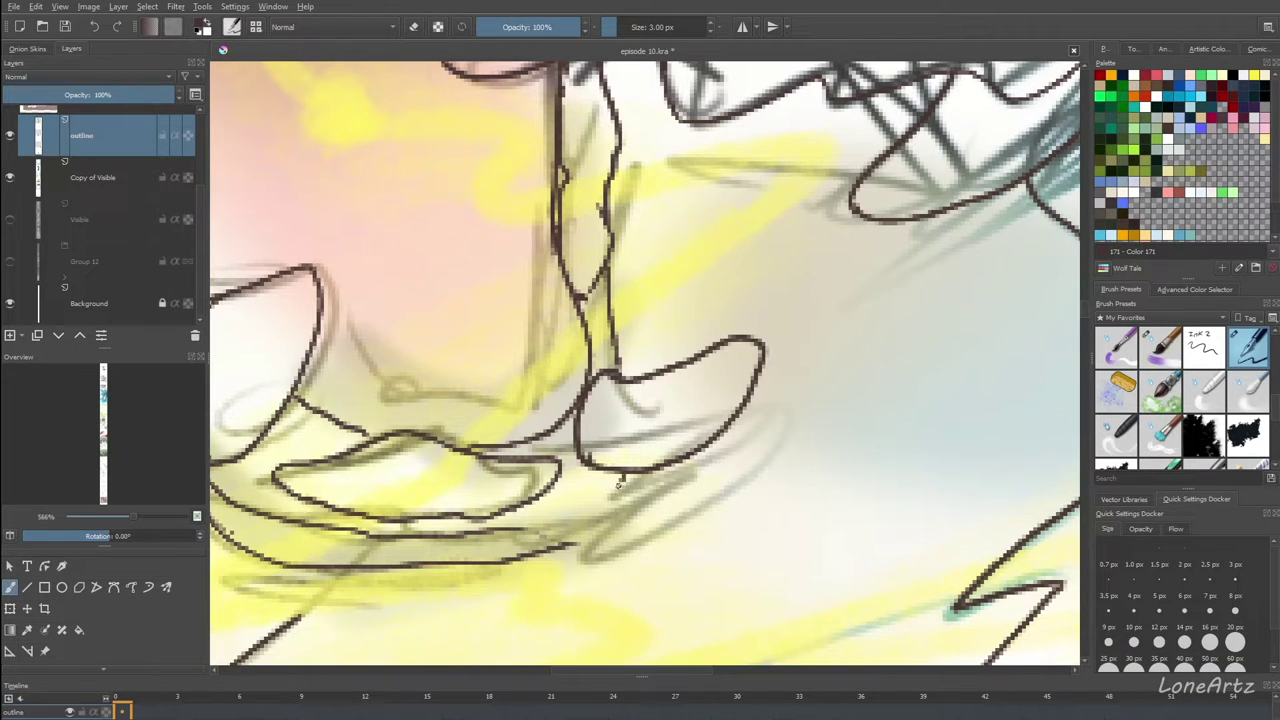
scroll(619, 483, "down", 3)
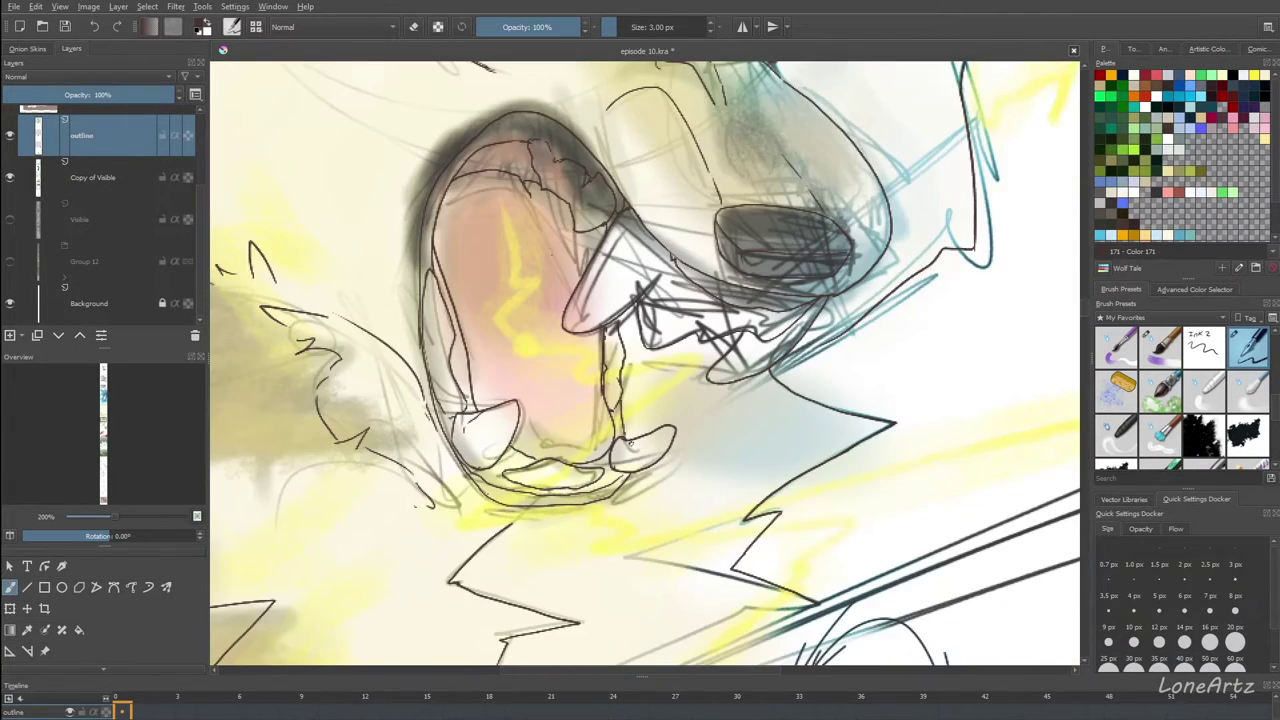
scroll(630, 443, "up", 3)
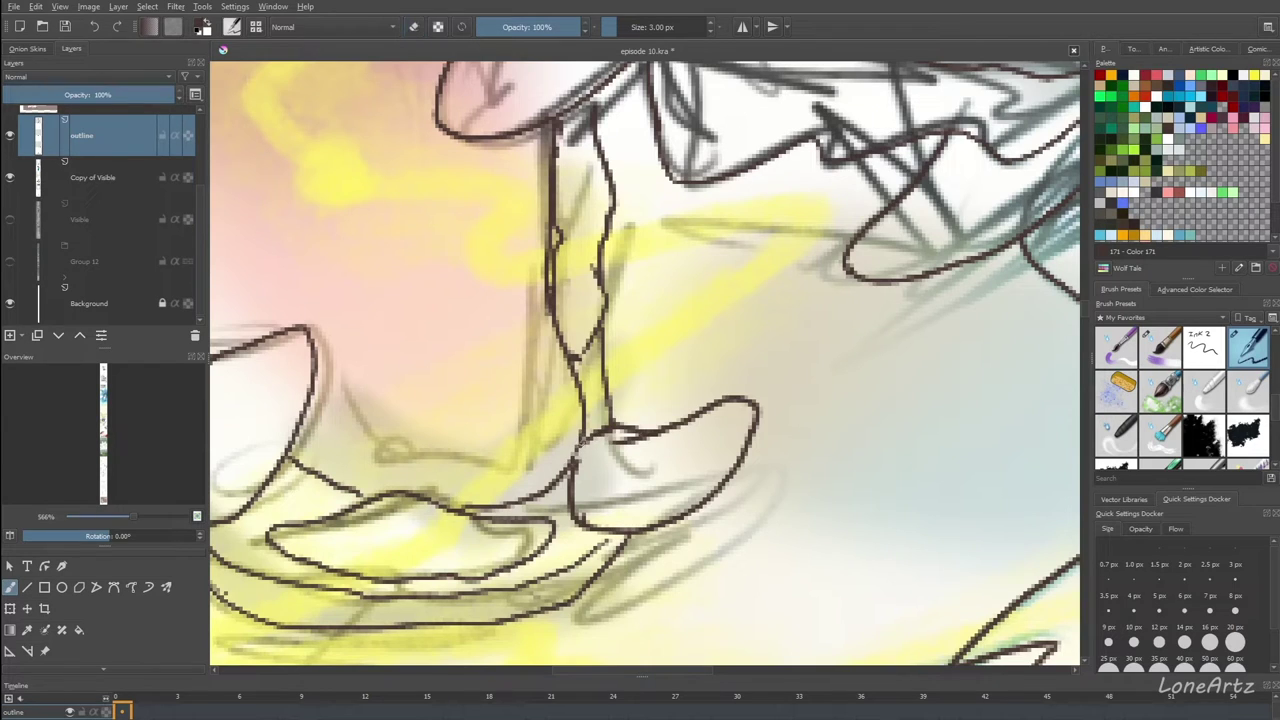
scroll(600, 435, "down", 6)
scroll(600, 435, "up", 3)
scroll(600, 435, "down", 3)
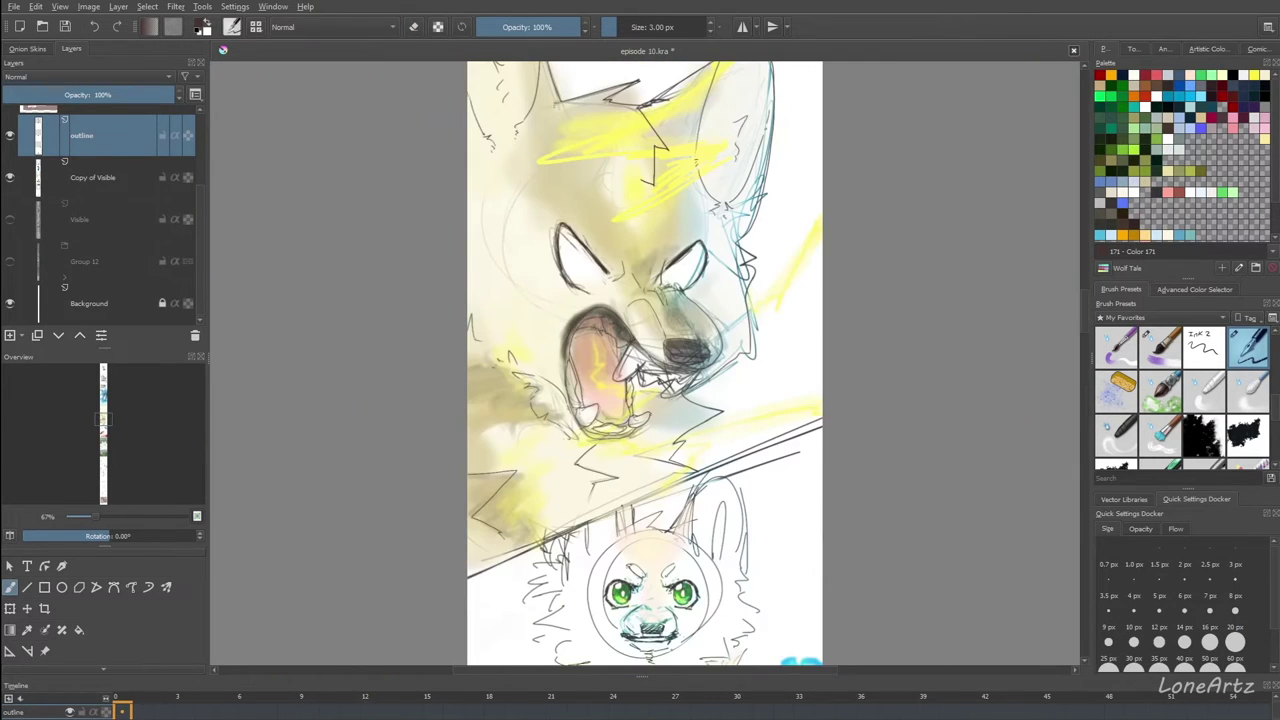
Redraw the outer edge of the drool strand running down to the front lower fang.
scroll(615, 388, "up", 5)
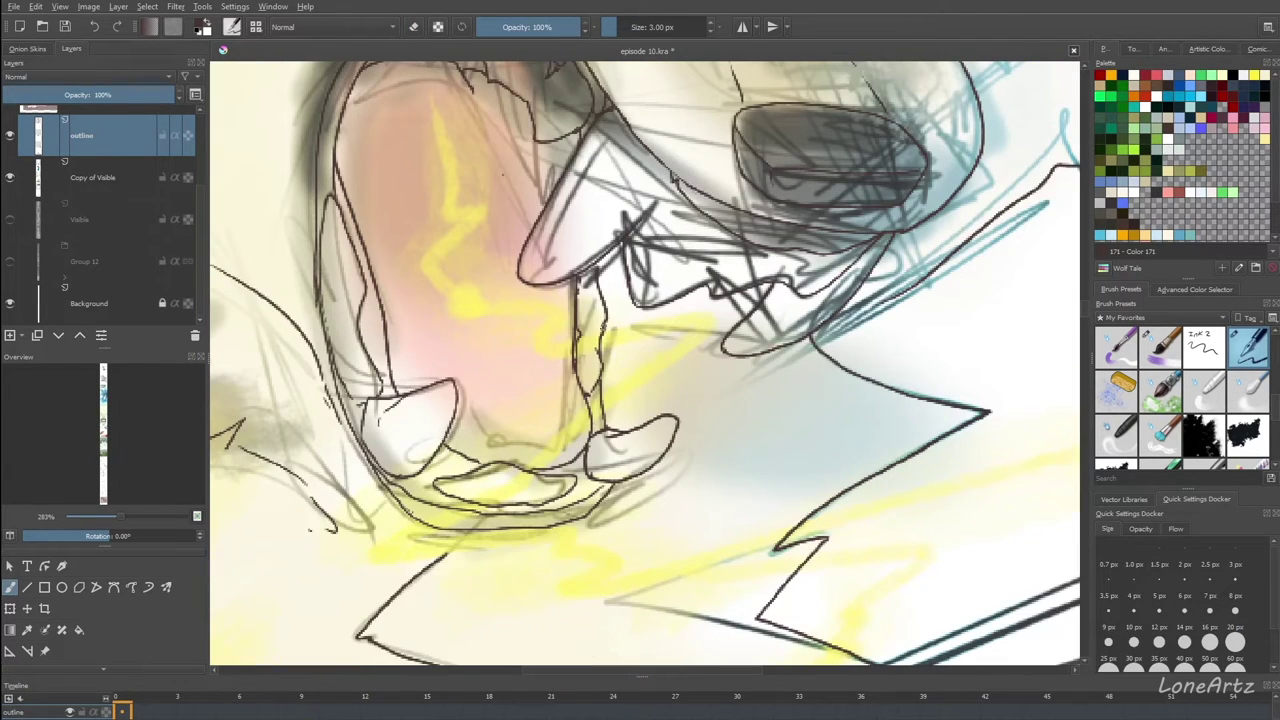
mouse_move(602, 324)
left_mouse_down()
mouse_move(612, 430)
mouse_move(610, 398)
mouse_move(605, 421)
mouse_move(591, 404)
mouse_move(611, 429)
left_mouse_up()
key("e")
key("e")
key("e")
key("e")
key("ctrl+z")
key("ctrl+z")
scroll(612, 410, "down", 4)
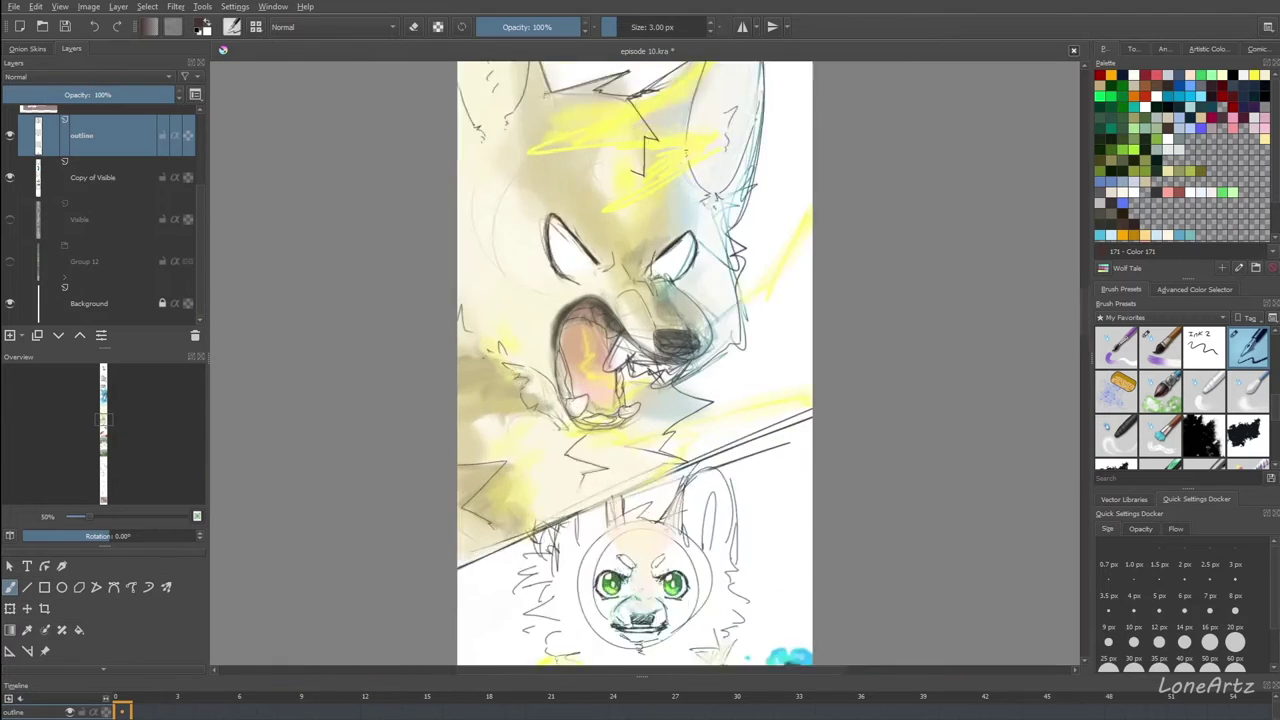
Refine the front lower fang's underside and base, erasing stray line bits where it meets the drool strand and jaw.
scroll(602, 418, "up", 6)
left_click_drag(703, 449, 573, 488)
mouse_move(556, 420)
left_mouse_down()
mouse_move(550, 470)
mouse_move(608, 498)
mouse_move(560, 476)
mouse_move(638, 478)
left_mouse_up()
key("e")
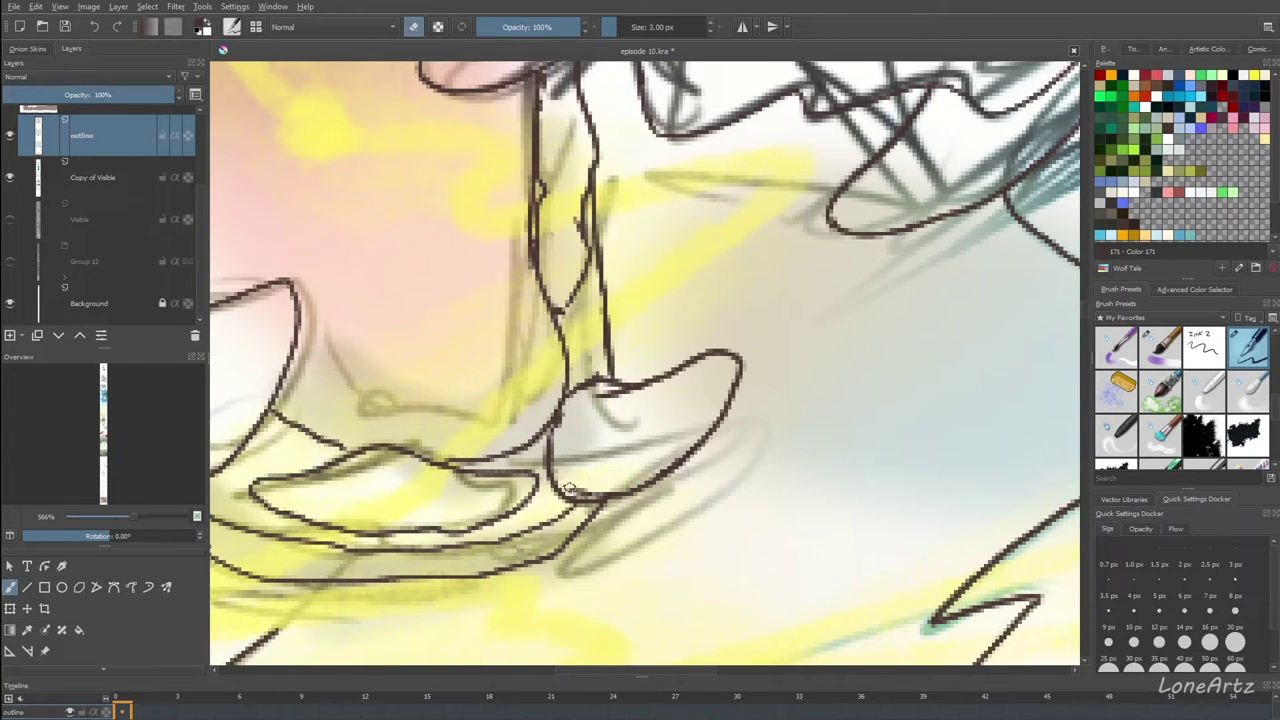
key("e")
scroll(622, 390, "down", 4)
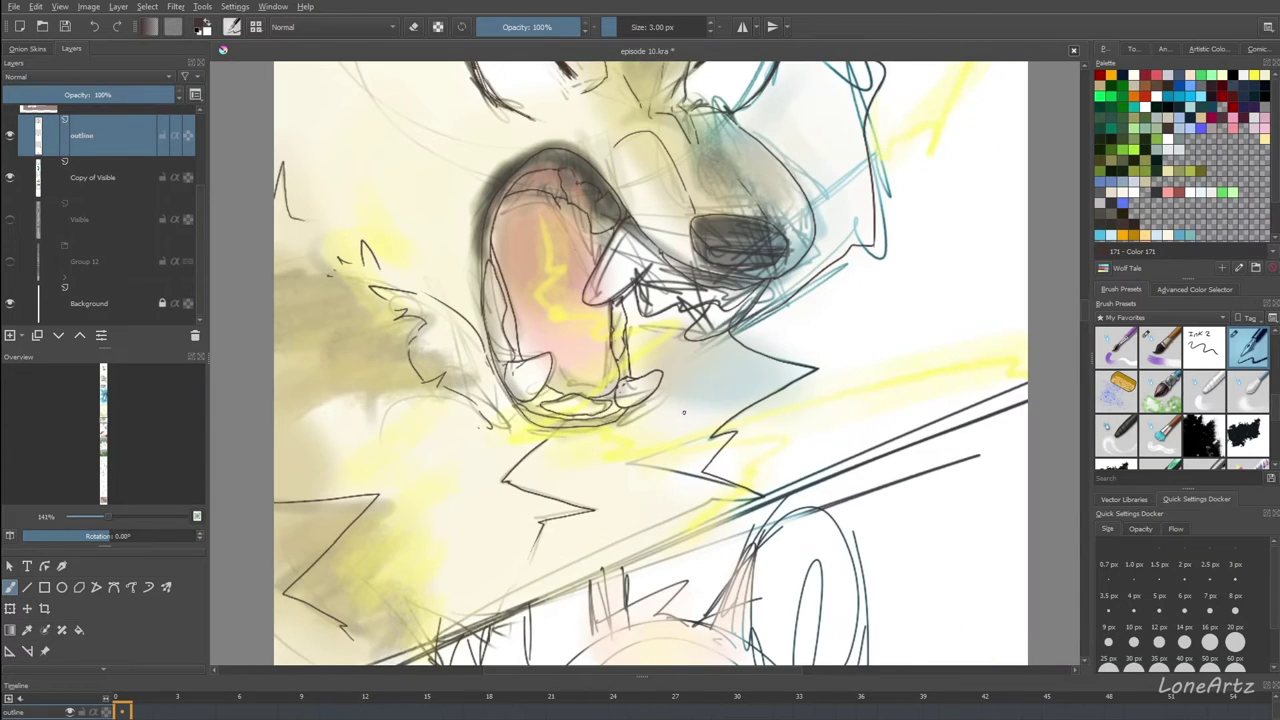
scroll(684, 412, "up", 4)
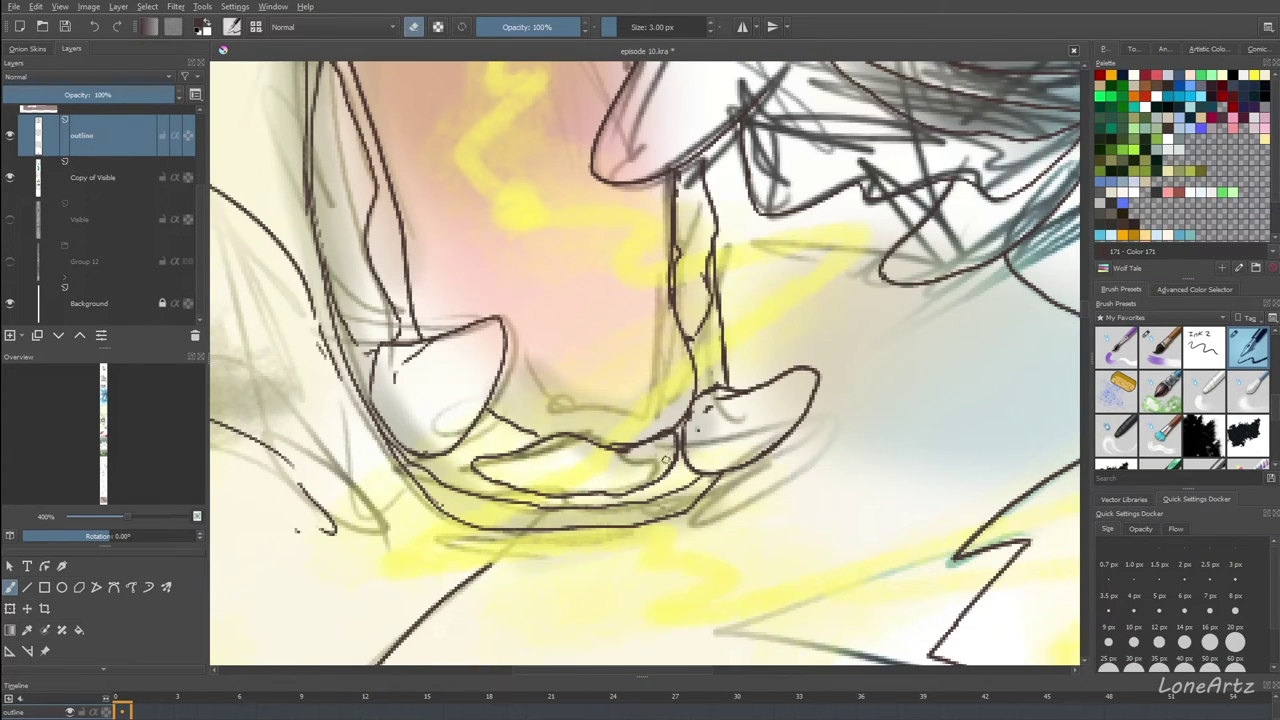
key("e")
key("1")
scroll(640, 456, "down", 2)
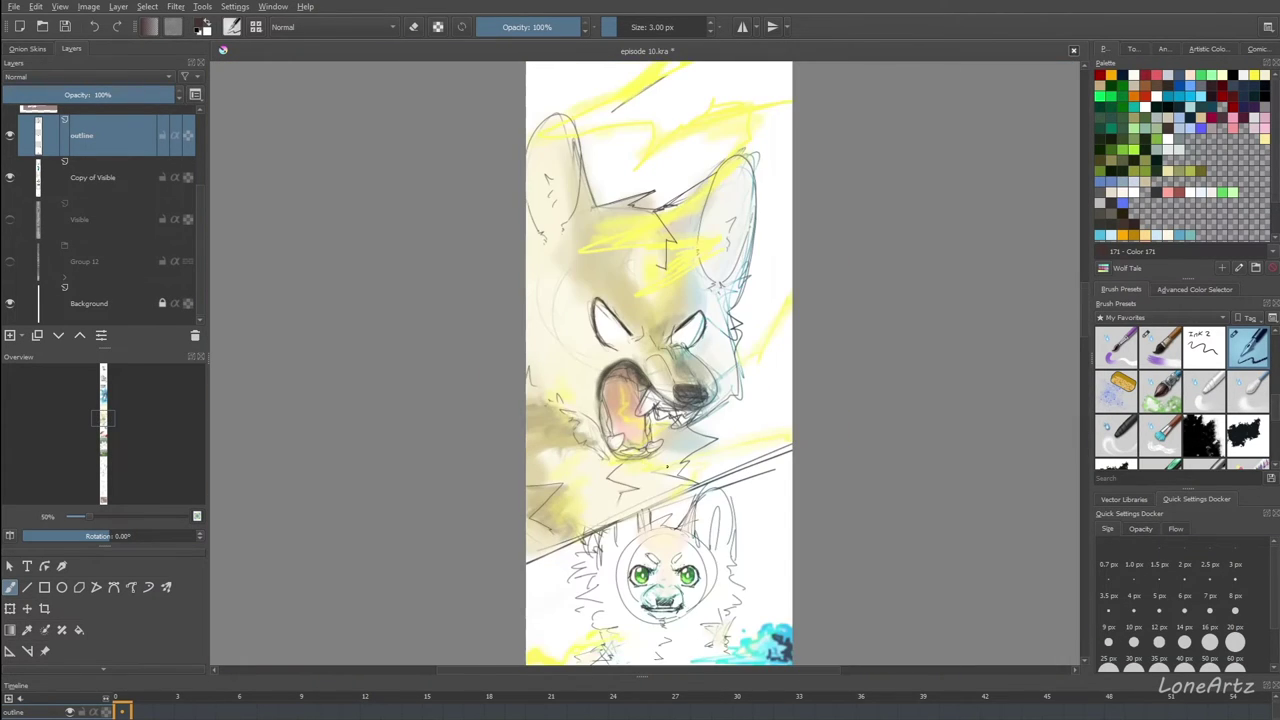
left_click_drag(692, 569, 654, 412)
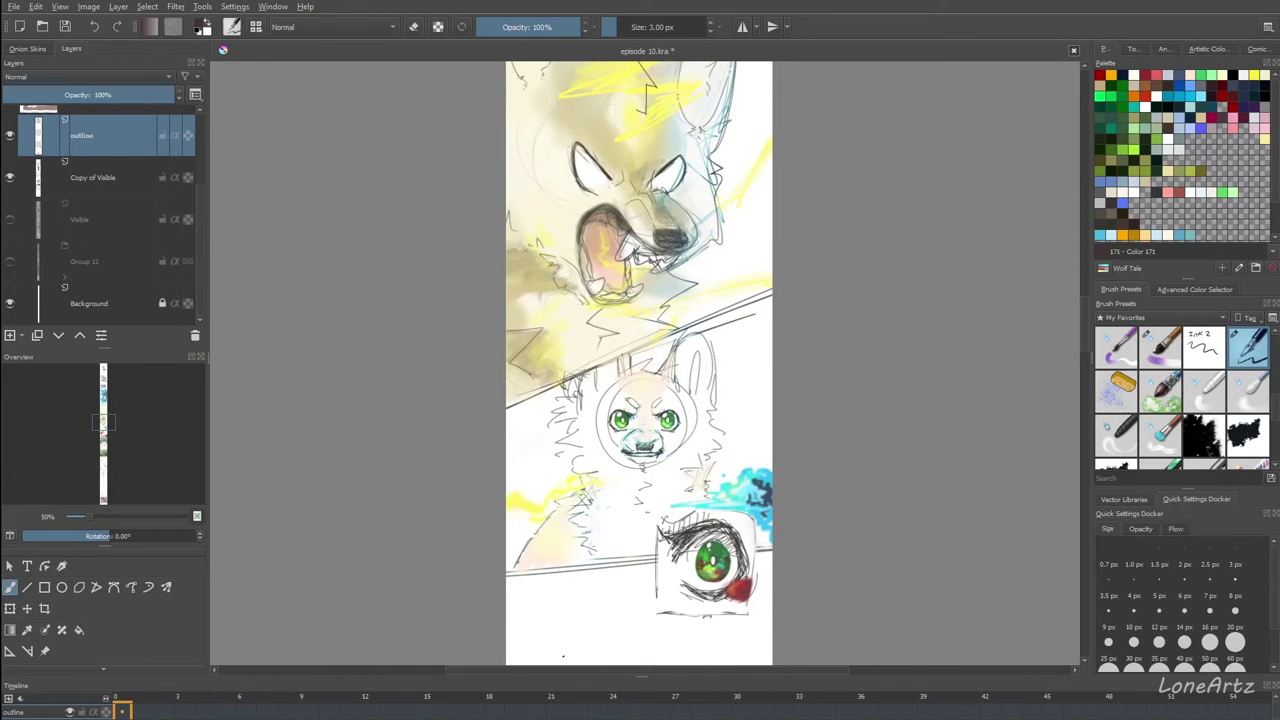